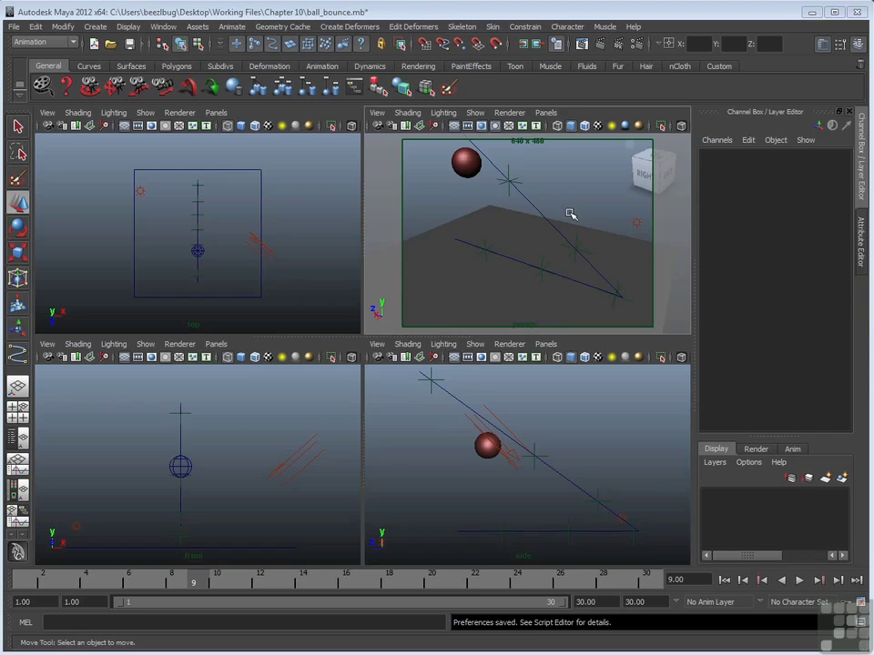
Play the bouncing ball animation and set the current time to frame 9.
key(alt+v)
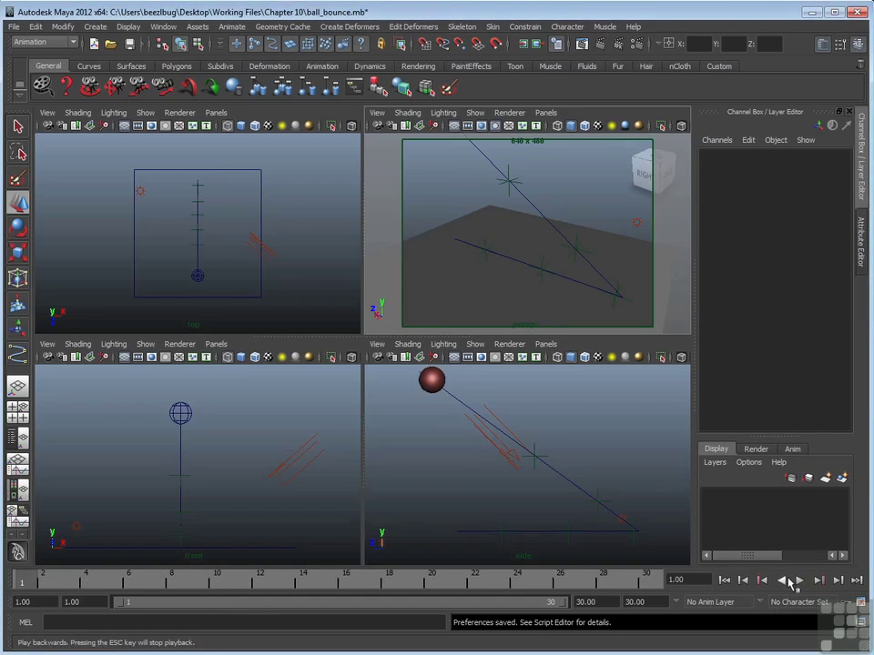
click(799, 579)
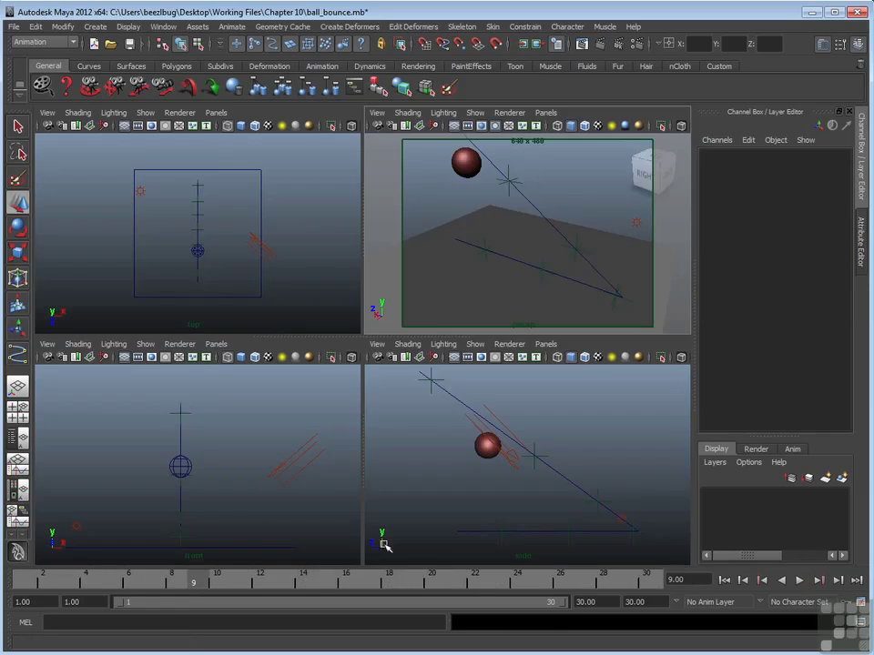
click(208, 583)
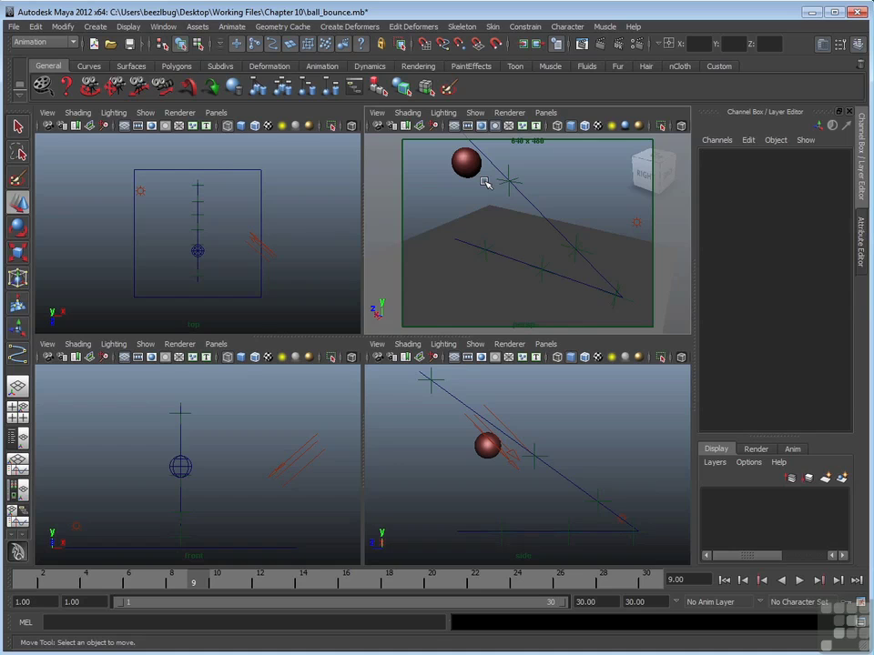
key(alt+v)
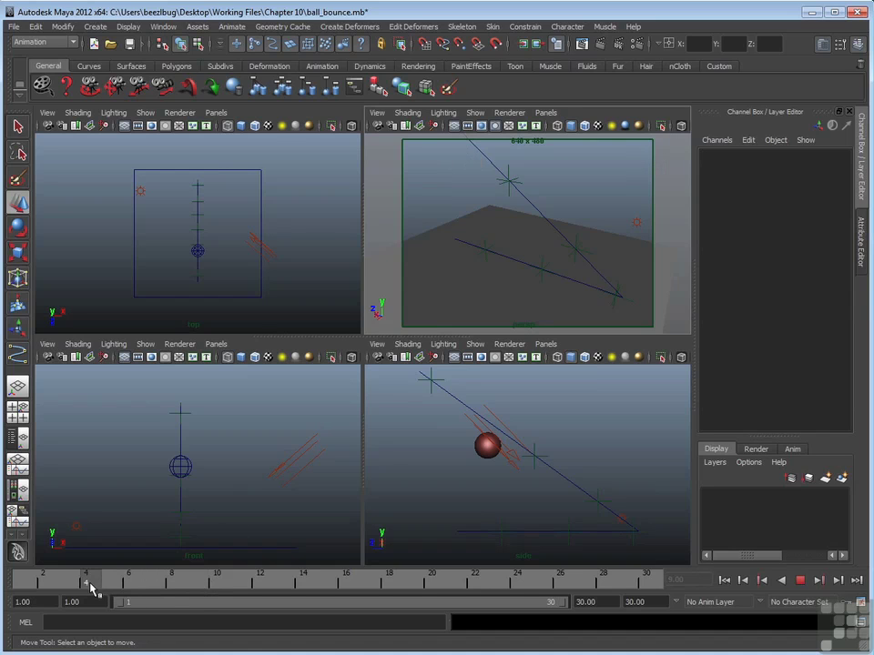
drag(92, 587, 205, 591)
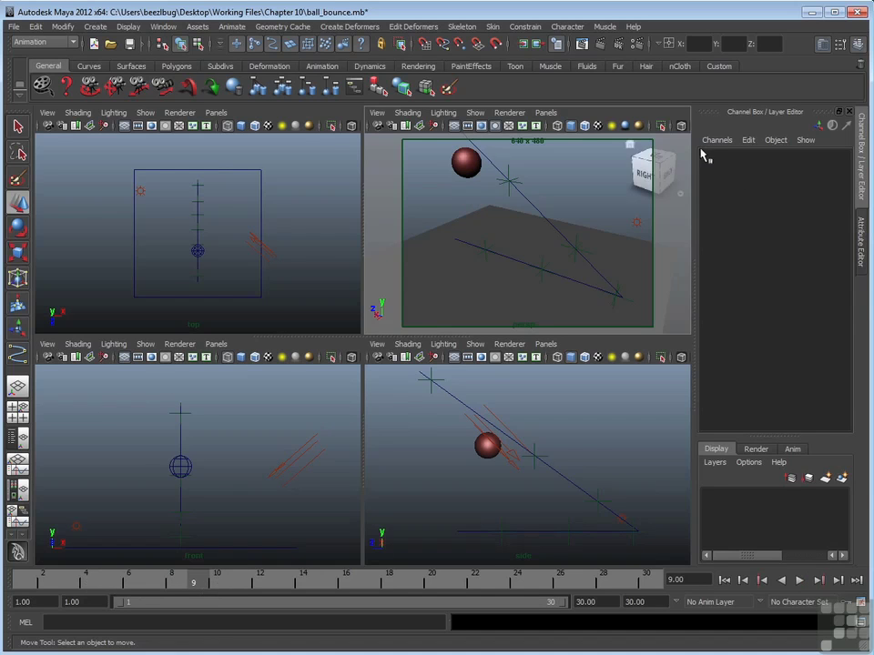
Render frame 9 with Maya Software at 640 x 480, then minimize the Render View.
click(602, 46)
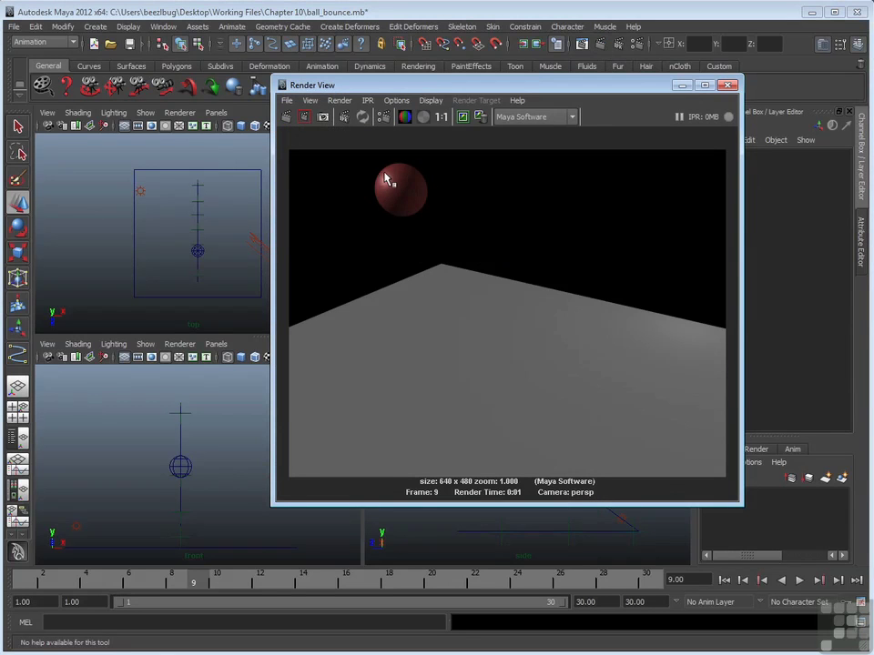
drag(612, 88, 463, 105)
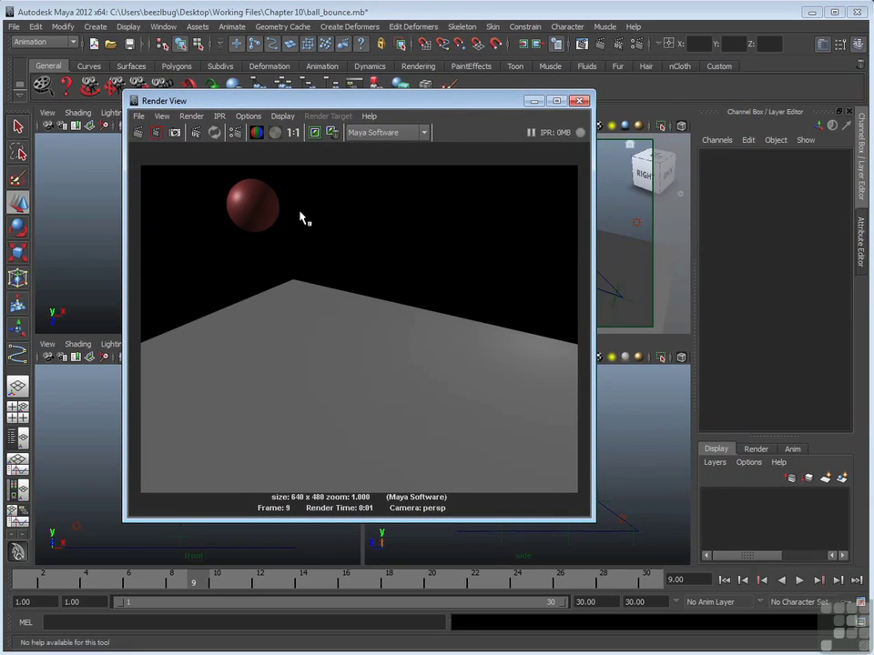
click(537, 101)
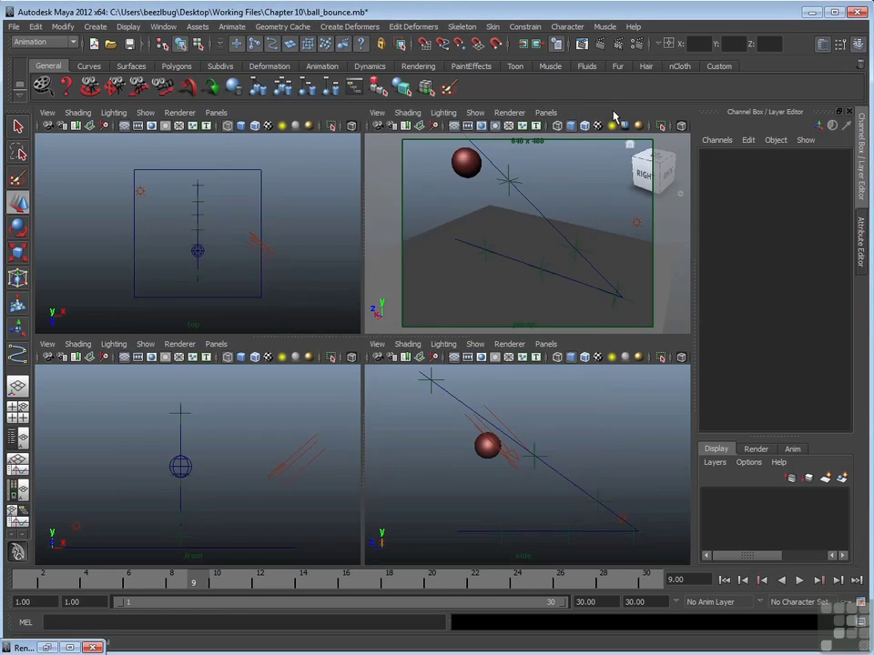
Switch on Maya Software motion blur, keeping 3D type and Blur by frame 1.000.
click(637, 43)
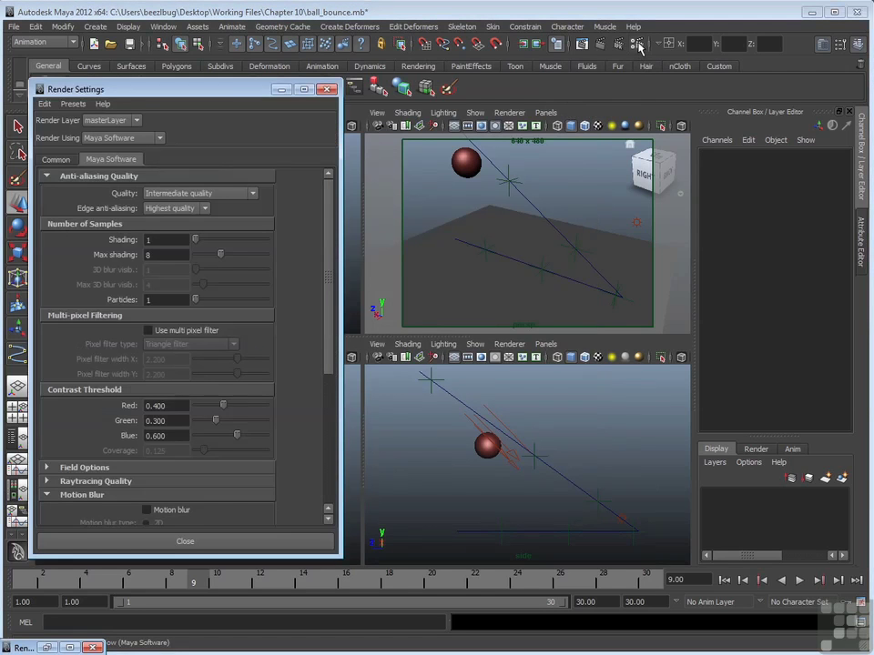
drag(236, 89, 385, 82)
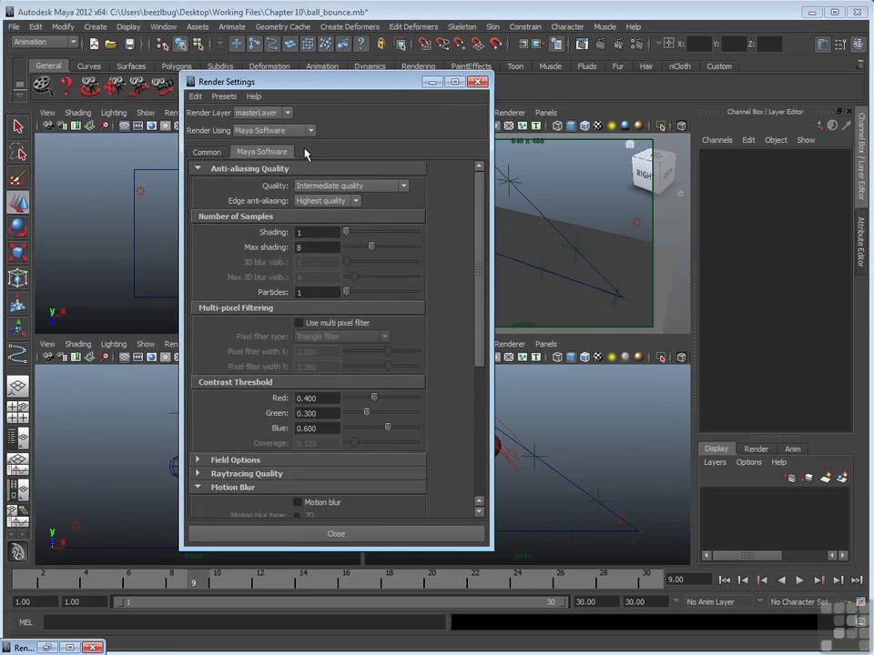
scroll(360, 218, down, 4)
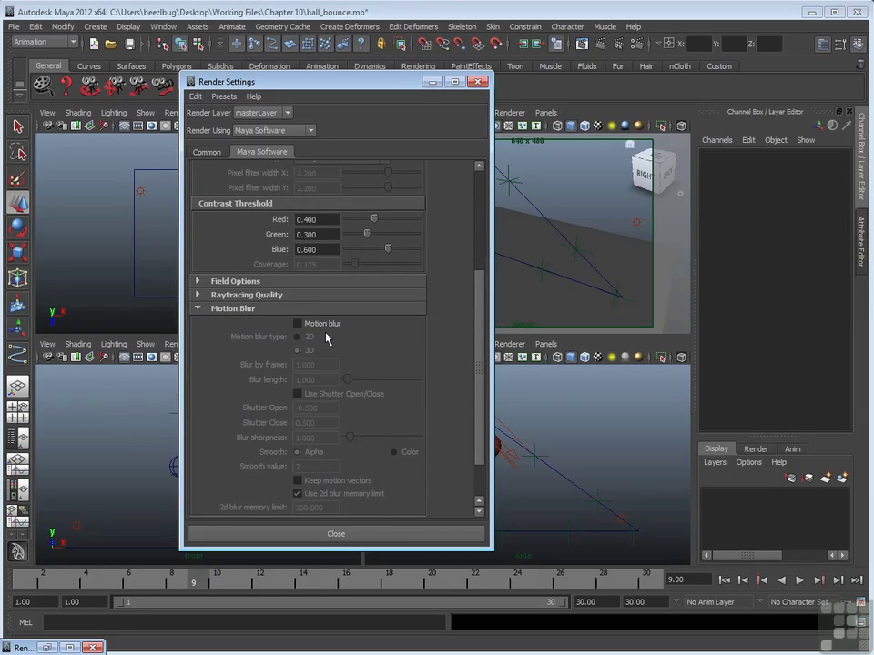
click(298, 325)
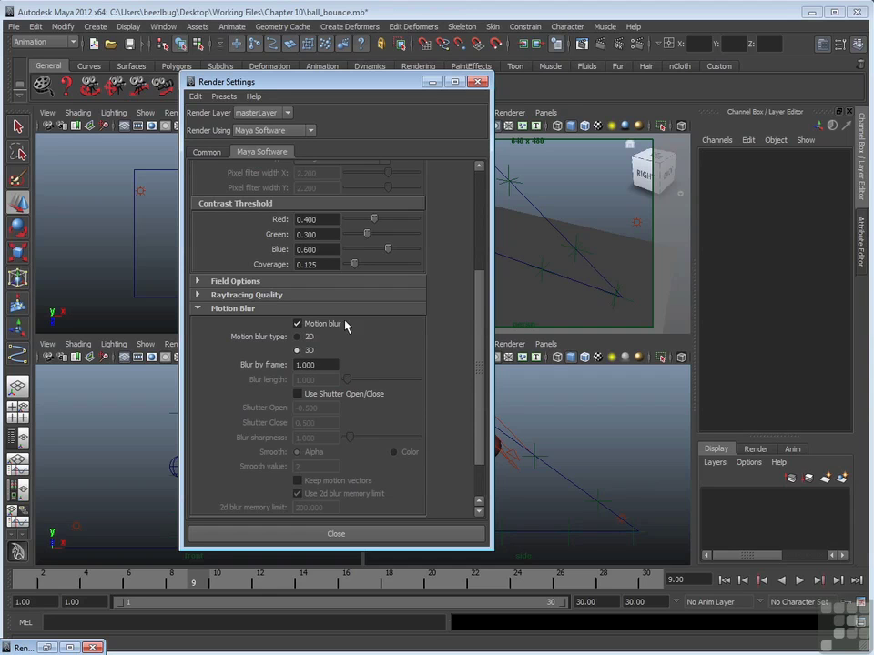
drag(301, 82, 201, 81)
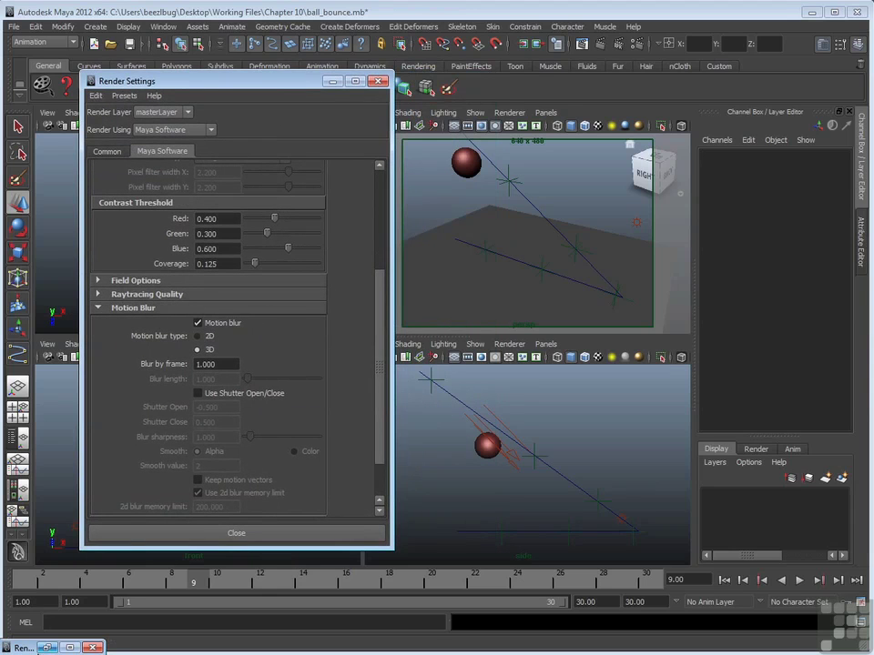
Re-render frame 9 with motion blur on to show the blurred red ball.
click(403, 88)
drag(409, 105, 571, 107)
click(319, 134)
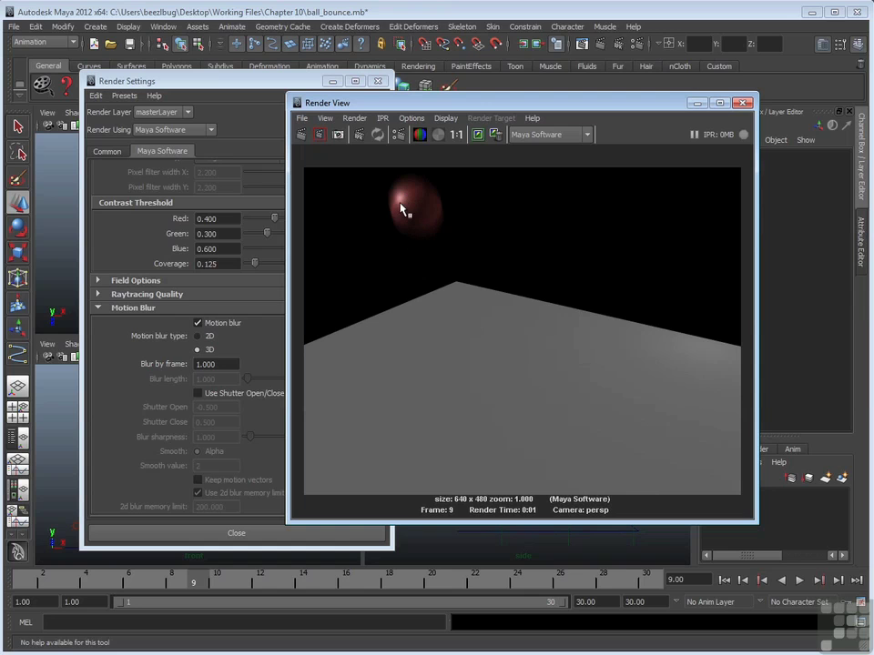
drag(349, 103, 369, 105)
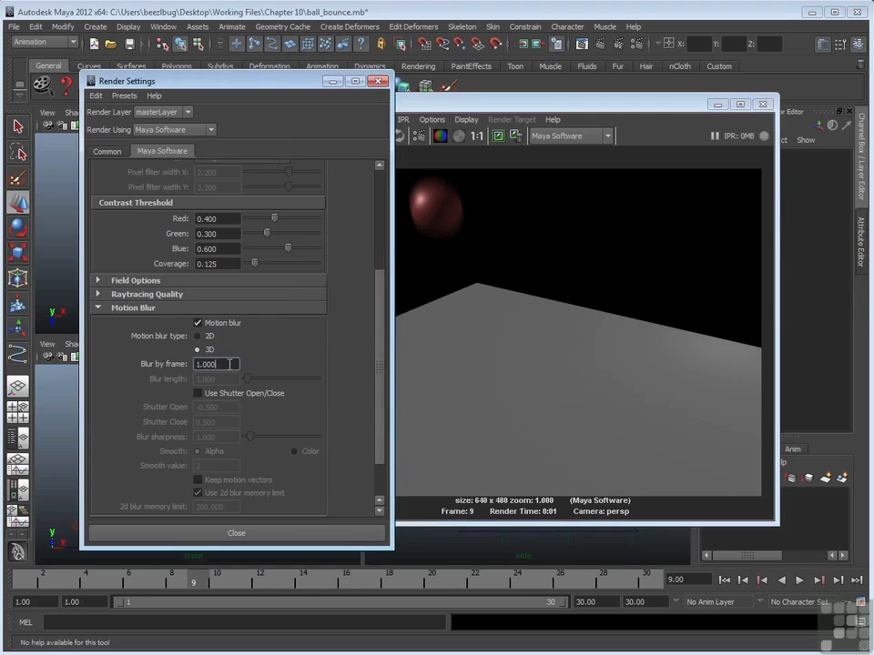
Set Blur by frame to 3.000 and re-render frame 9 for a longer streak.
double_click(223, 364)
key(BackSpace)
text(3.000)
click(482, 106)
click(322, 136)
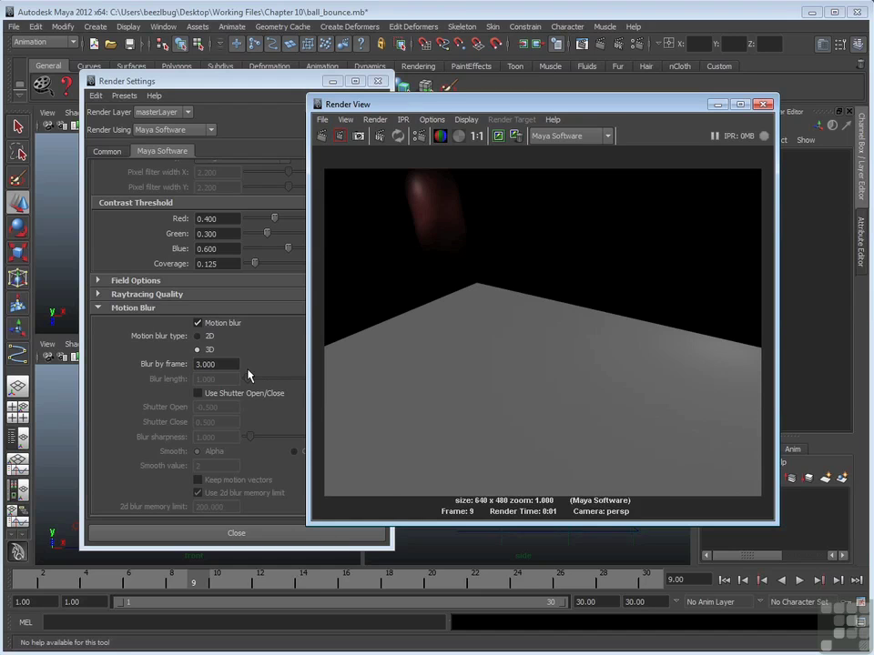
Return Blur by frame to 1.000 in Render Settings.
click(197, 364)
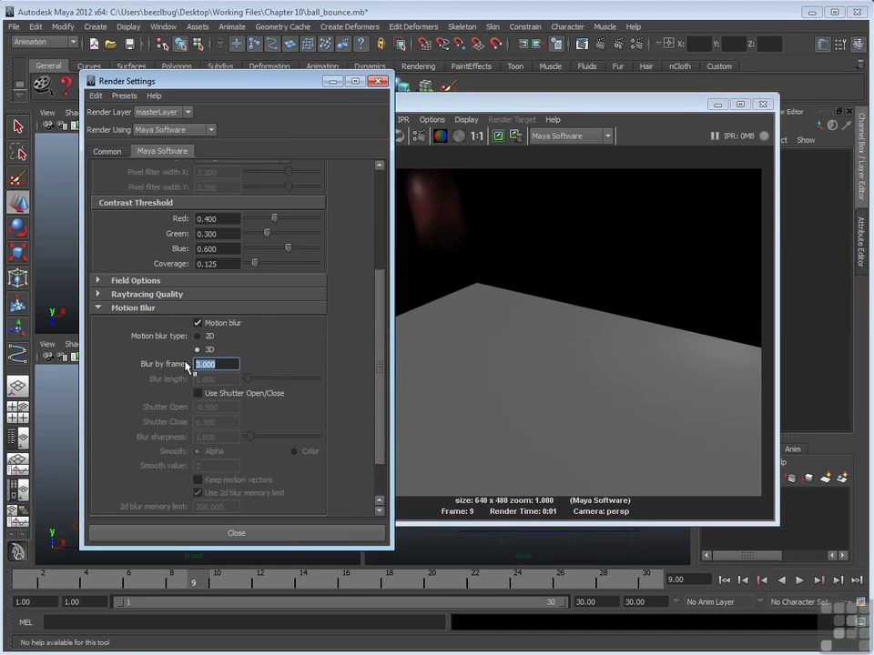
key(BackSpace)
text(1.000)
drag(211, 81, 170, 78)
drag(494, 110, 534, 107)
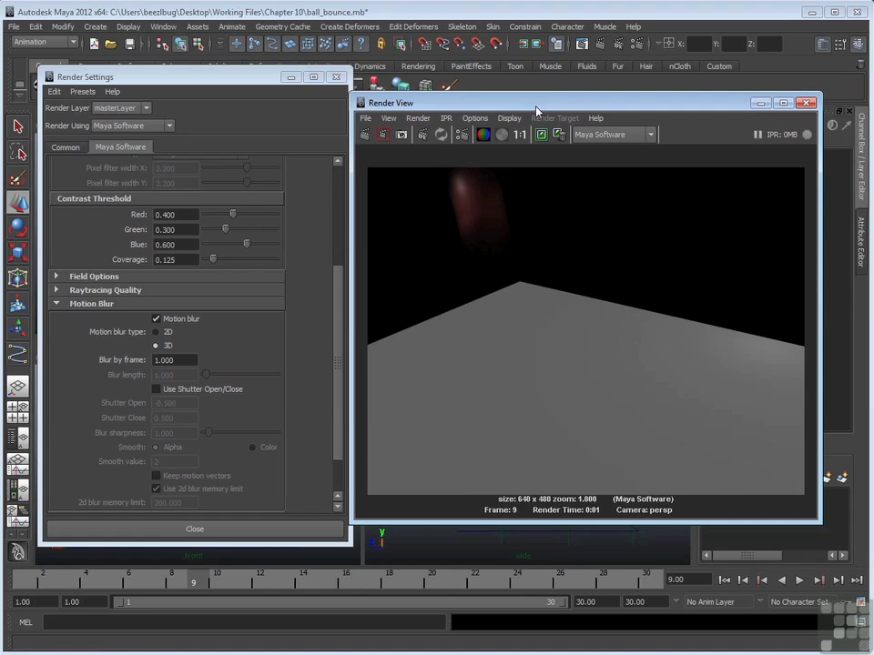
Re-render frame 9 with Blur by frame 1.000, then minimize the Render View.
click(367, 136)
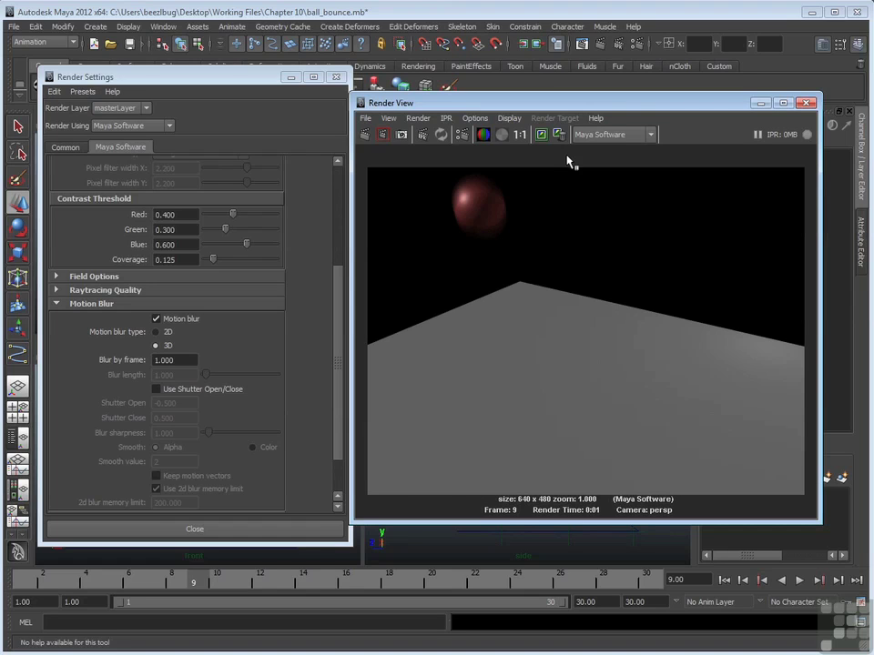
drag(655, 112, 363, 157)
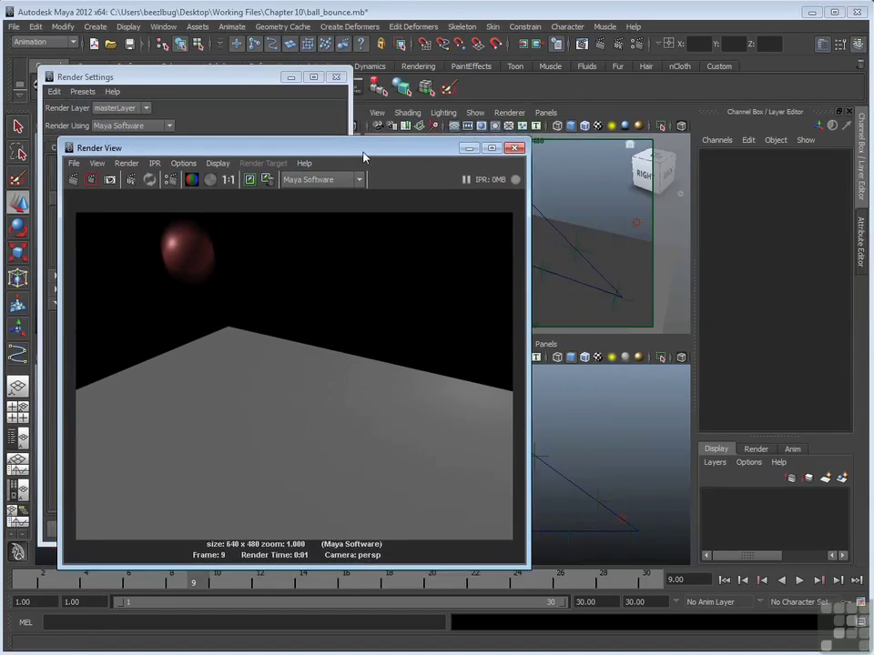
click(469, 148)
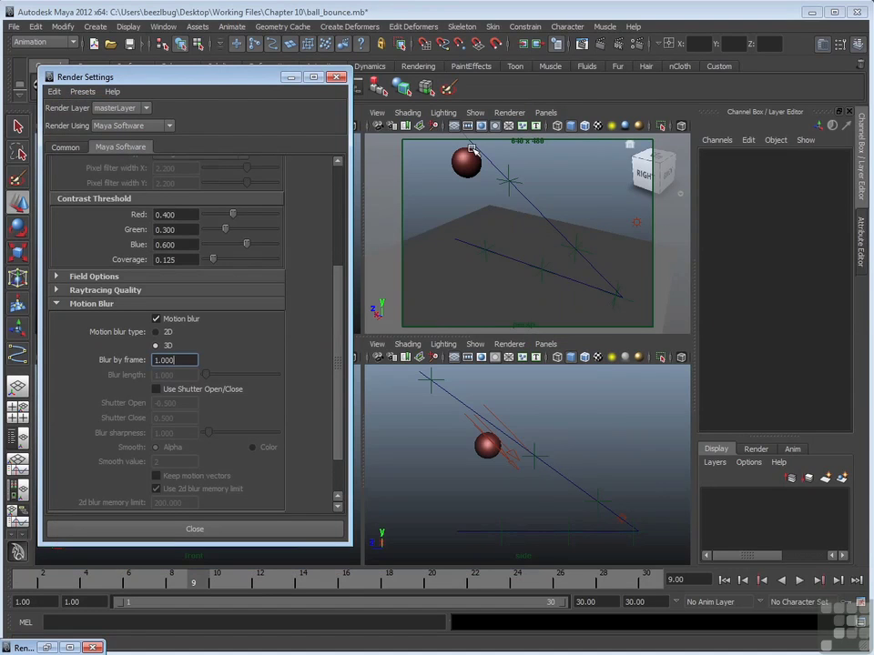
Open the persp camera's perspShape attributes and scroll down to the mental ray section.
click(376, 111)
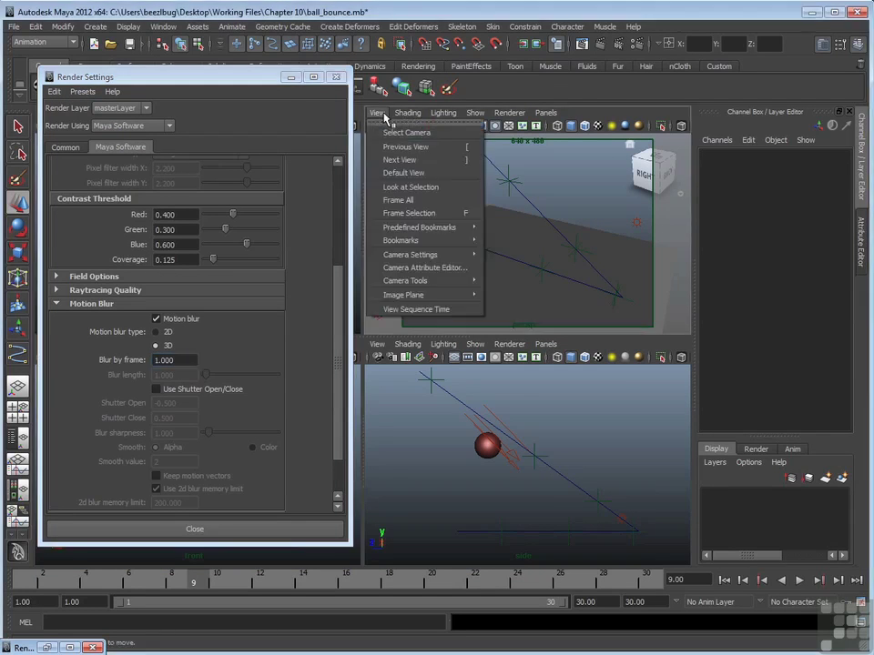
mouse_move(421, 259)
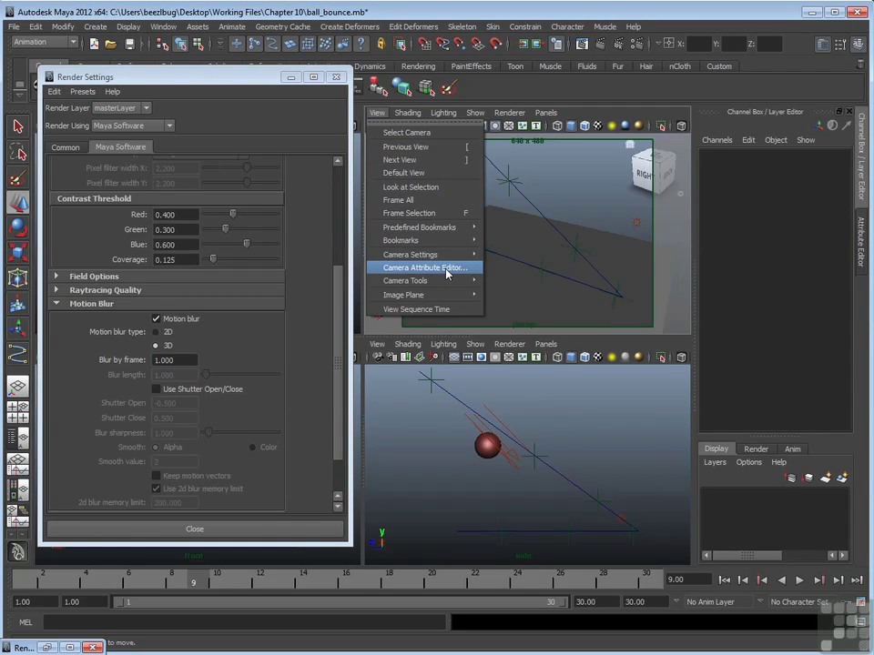
click(446, 269)
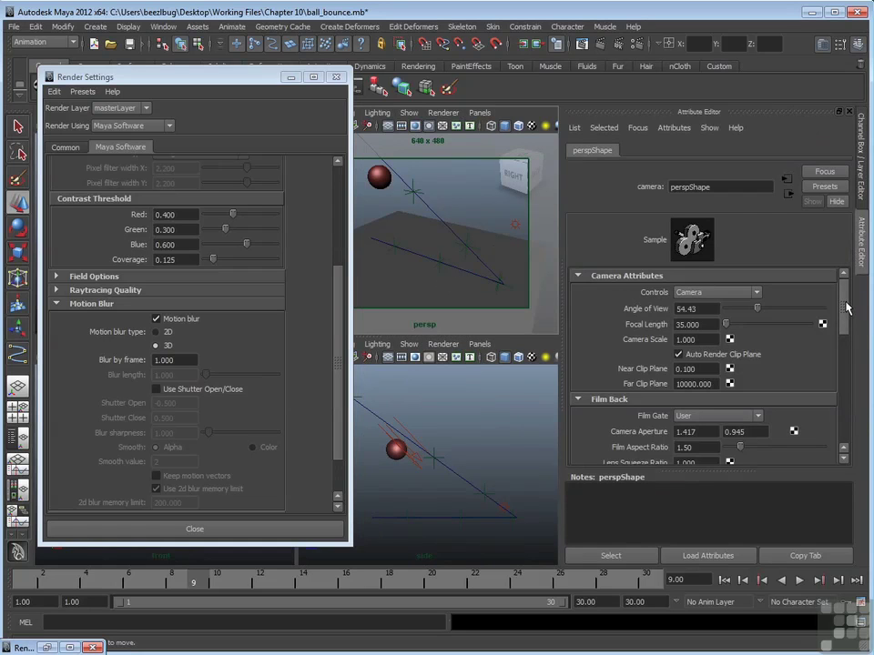
drag(845, 307, 845, 334)
scroll(665, 360, down, 10)
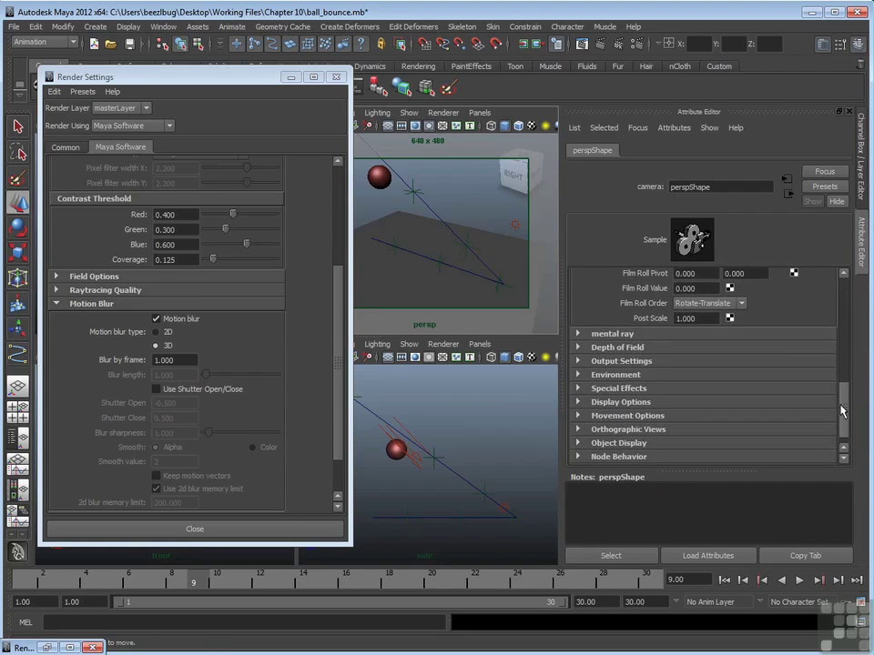
Expand perspShape's Special Effects section to reveal Shutter Angle at 144.
click(635, 389)
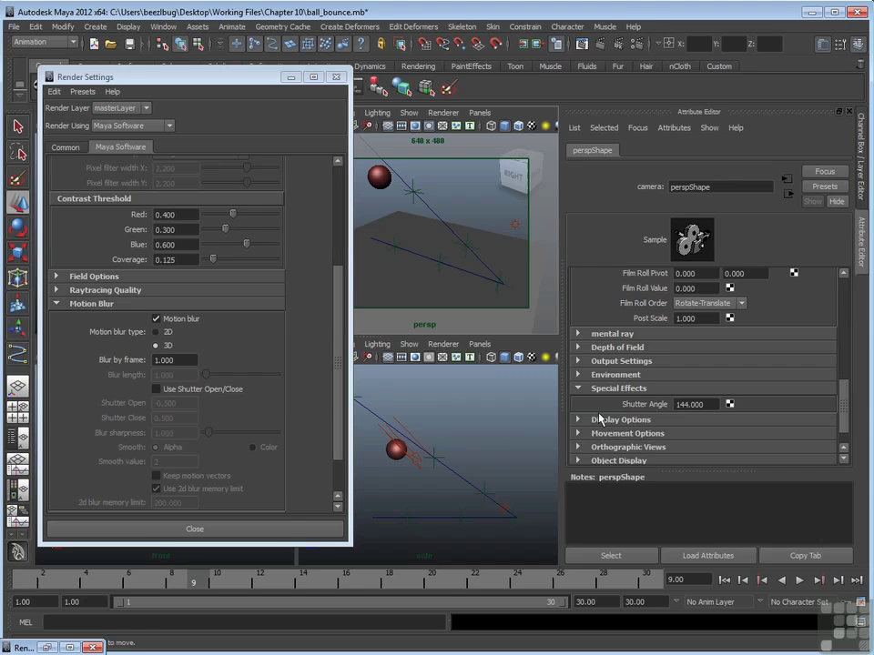
drag(215, 78, 325, 80)
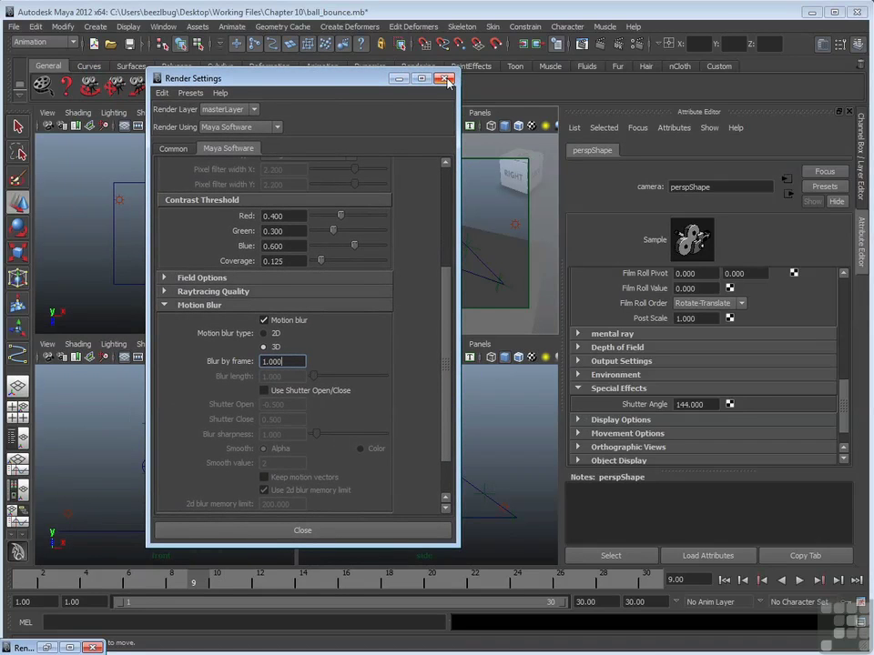
Close Render Settings, restore the Render View and re-render frame 9 twice.
click(446, 80)
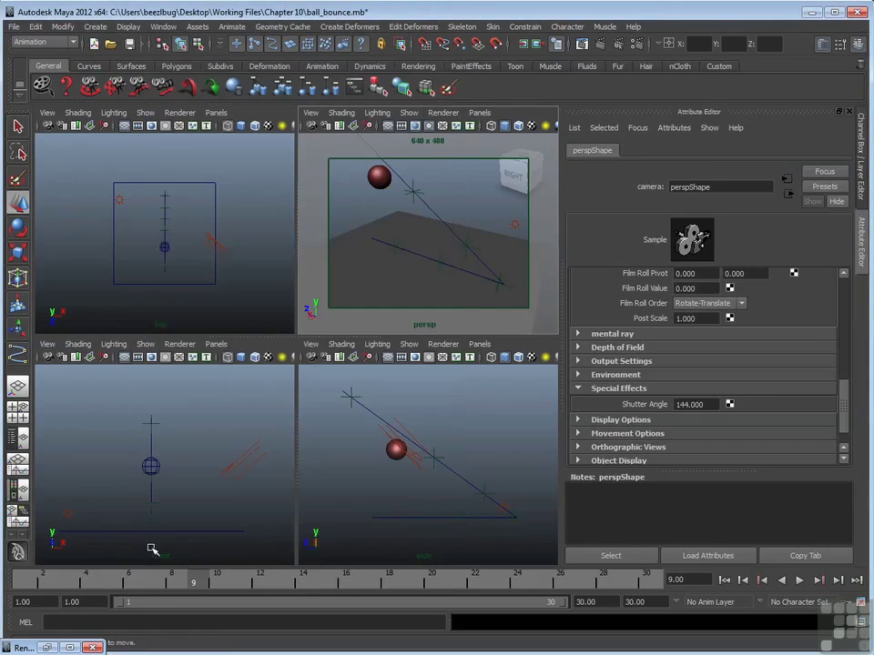
click(46, 647)
drag(338, 152, 640, 71)
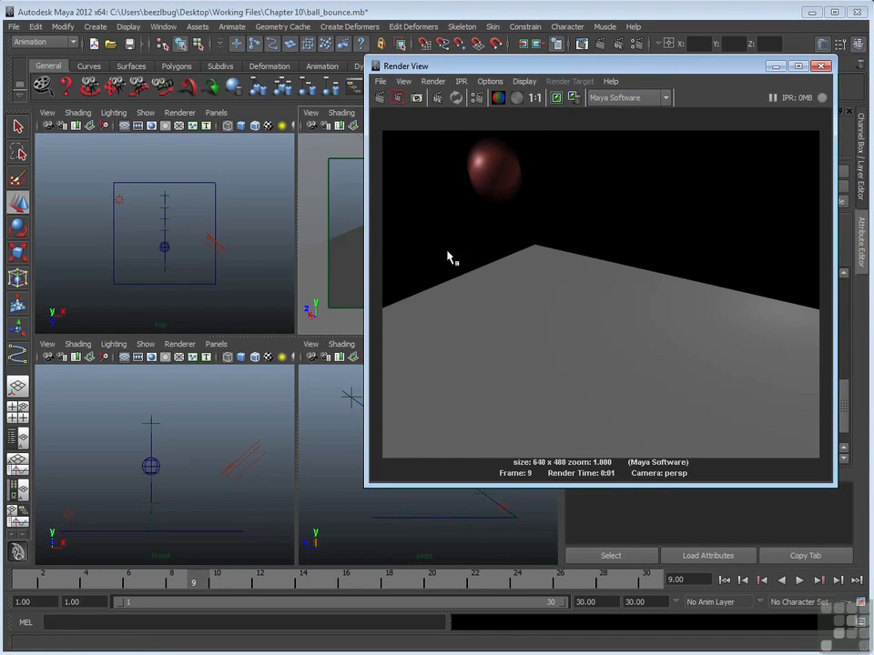
click(381, 100)
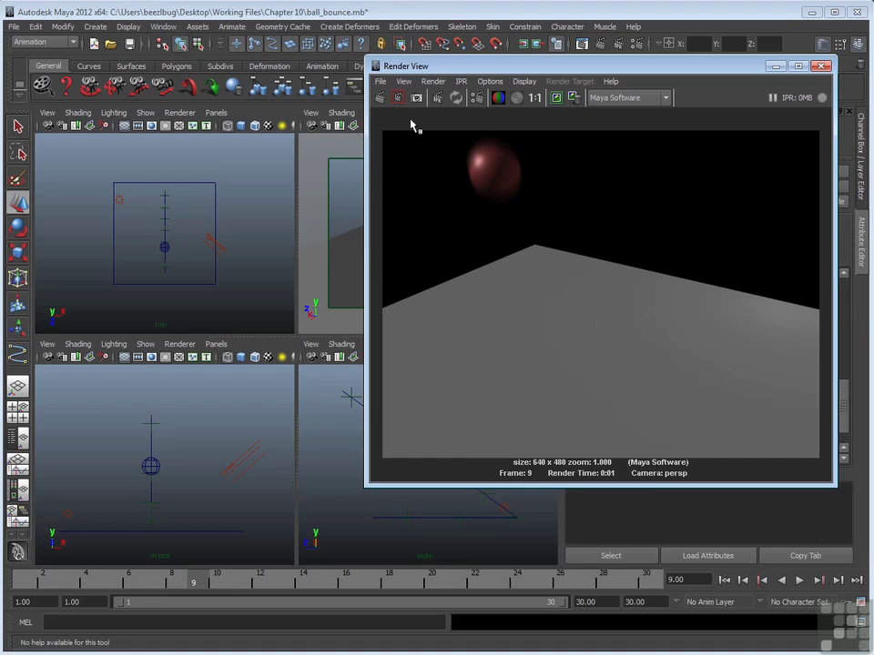
click(383, 98)
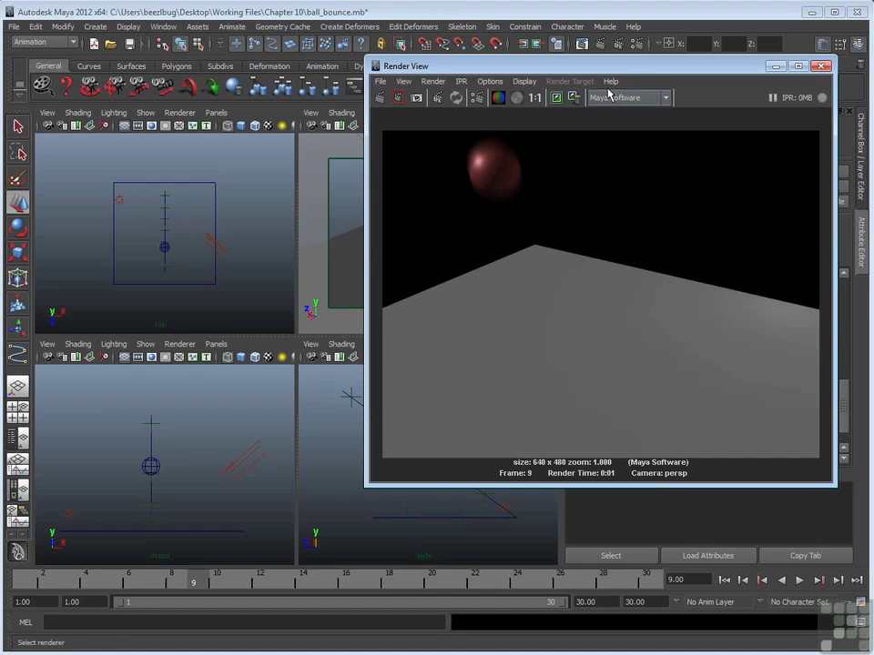
Set the camera Shutter Angle to 360 and re-render frame 9.
drag(625, 69, 352, 87)
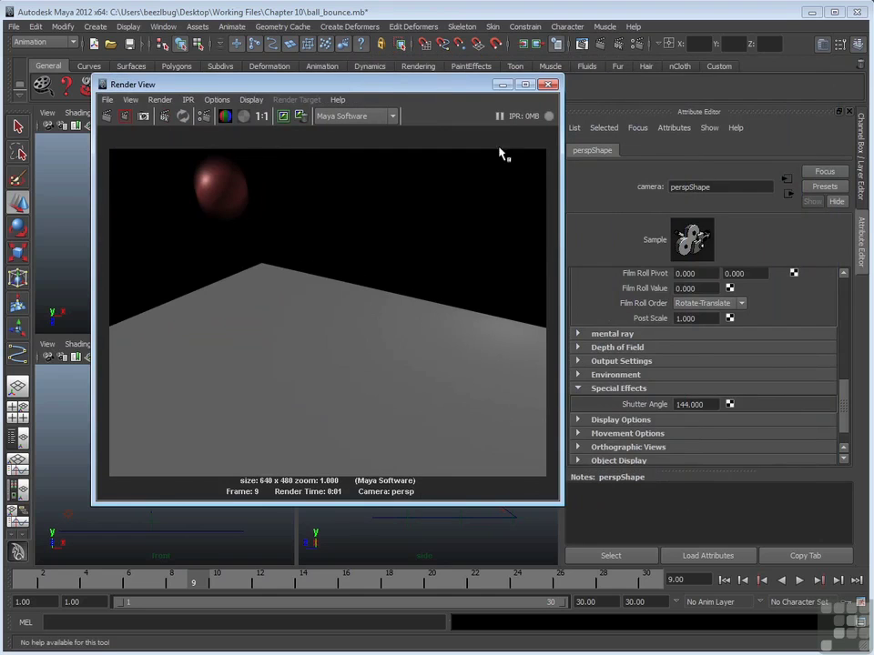
double_click(713, 406)
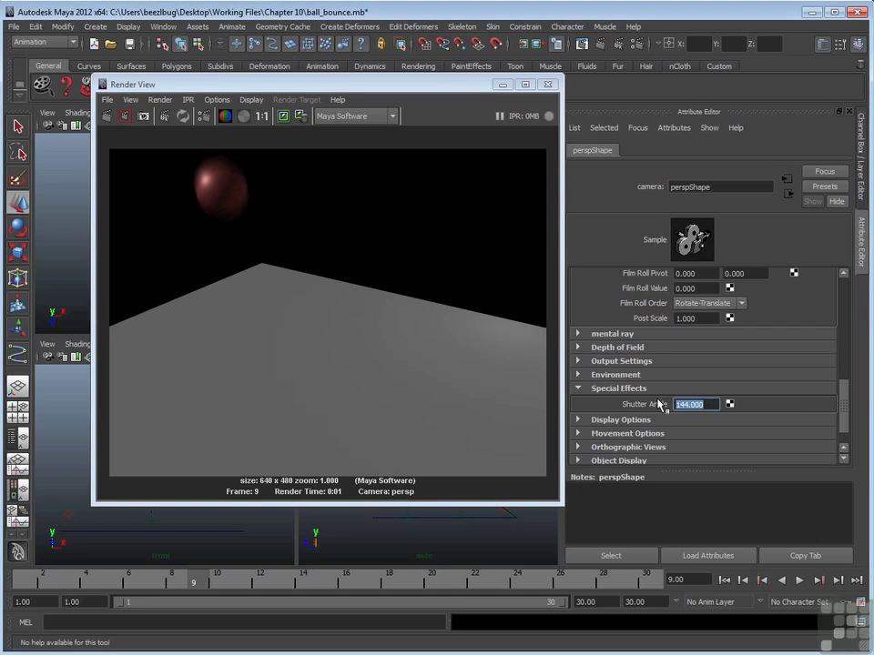
key(BackSpace)
text(360)
key(Return)
click(111, 117)
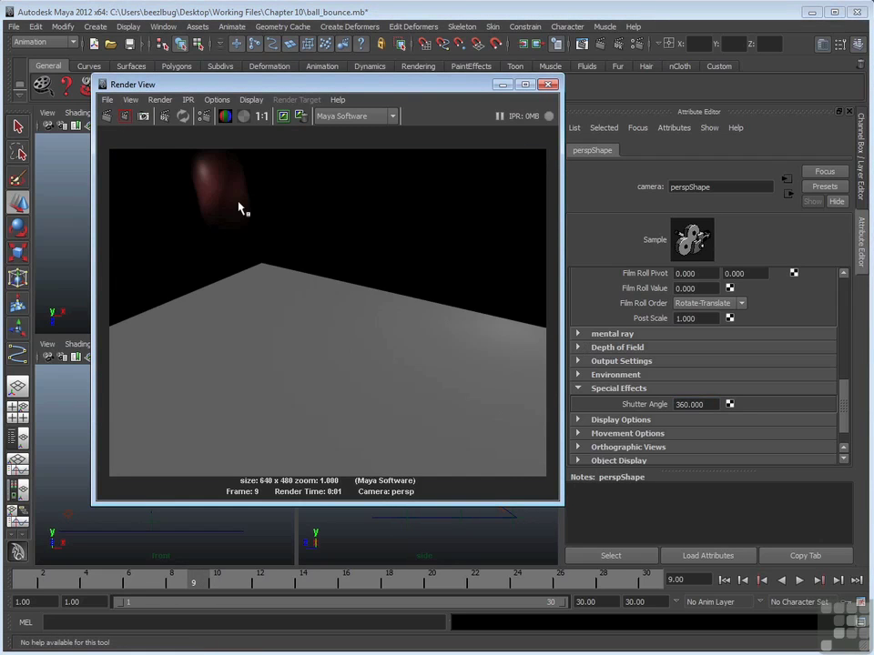
Re-render with Shutter Angle 20, then reset Shutter Angle to 144.
click(690, 404)
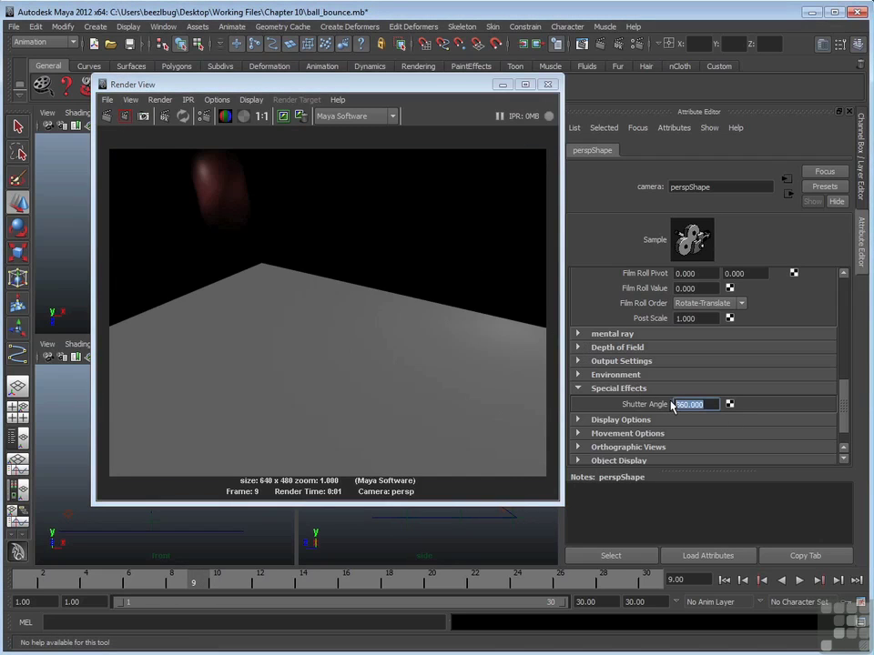
text(1)
text(20)
key(Return)
click(106, 125)
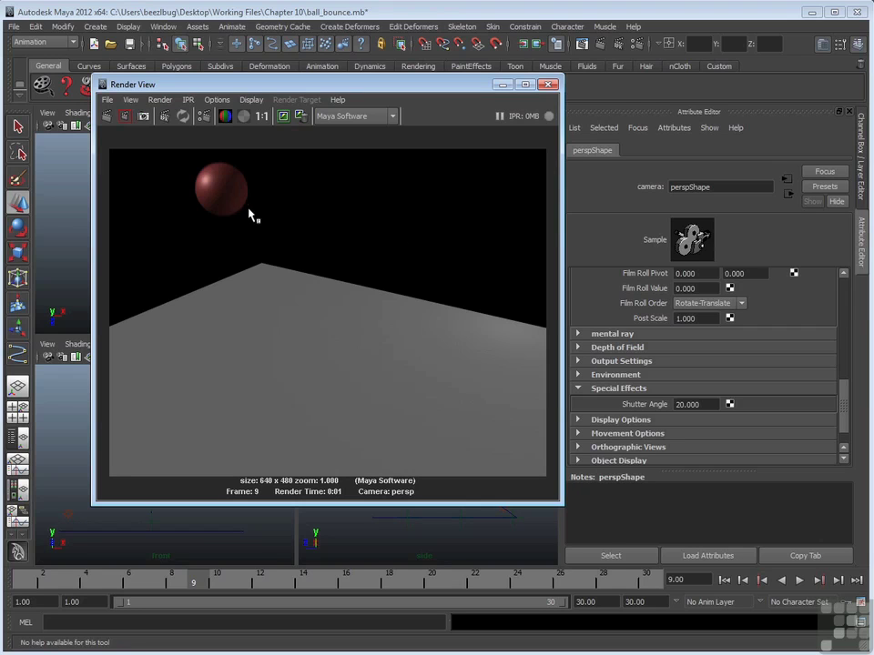
click(680, 403)
text(144)
key(Return)
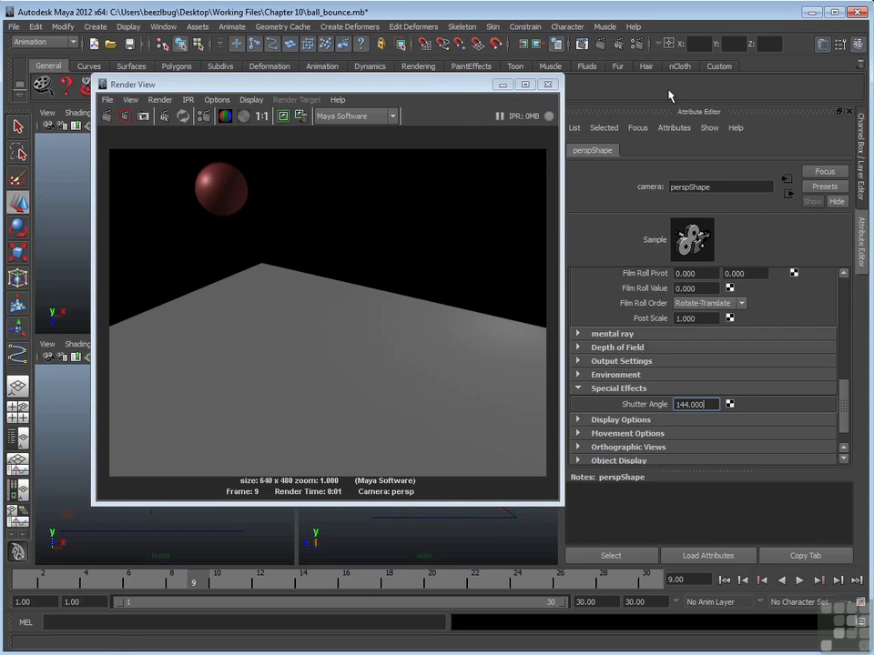
Toggle Use Shutter Open/Close on and back off, then re-render frame 9 with 3D motion blur.
click(636, 45)
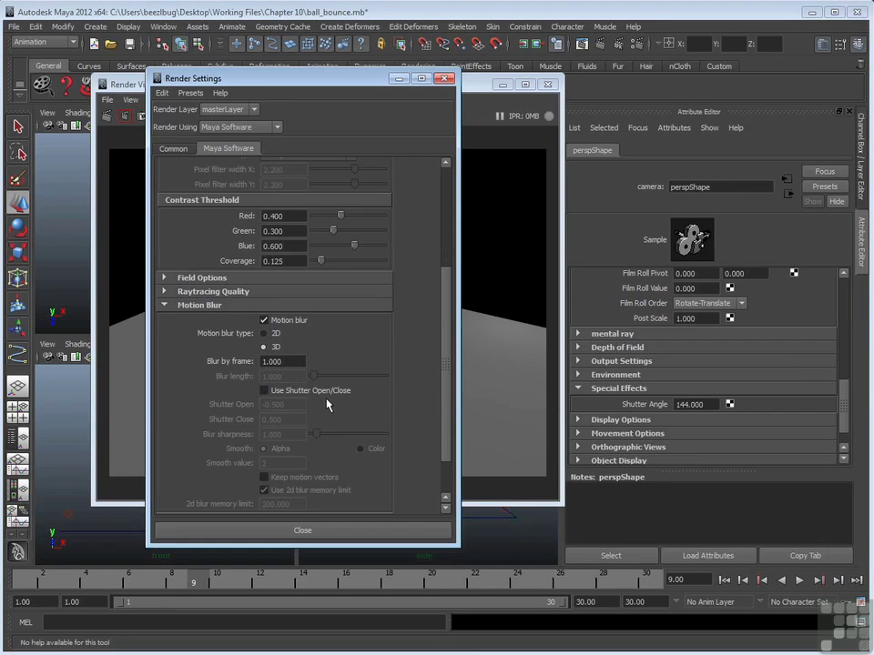
click(264, 391)
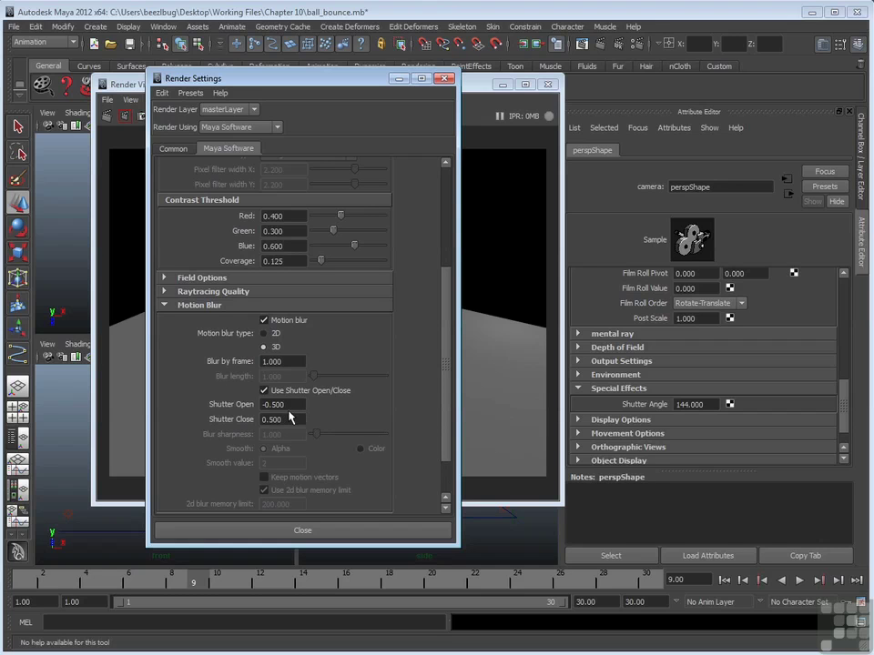
click(271, 404)
click(264, 390)
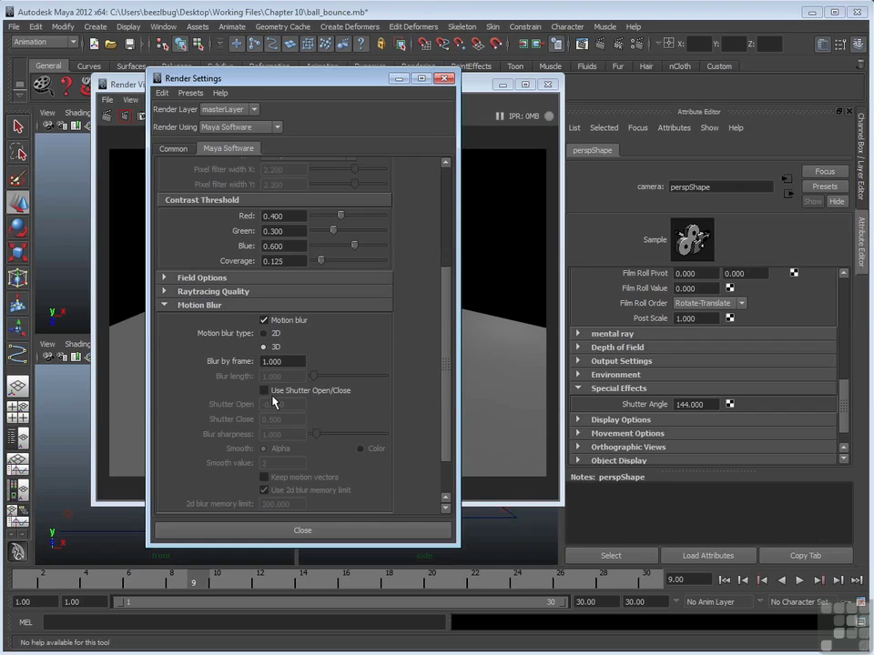
click(256, 150)
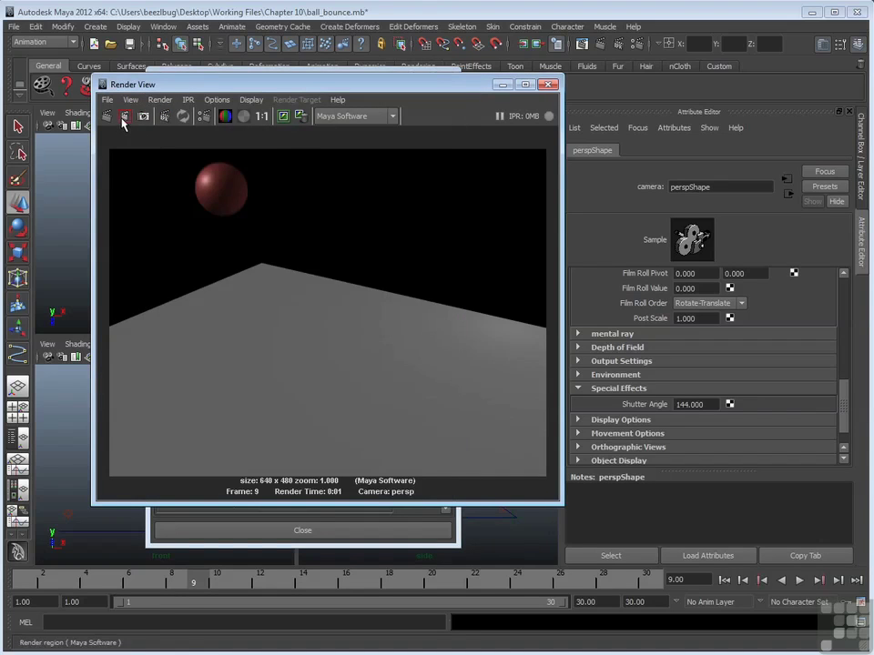
click(123, 115)
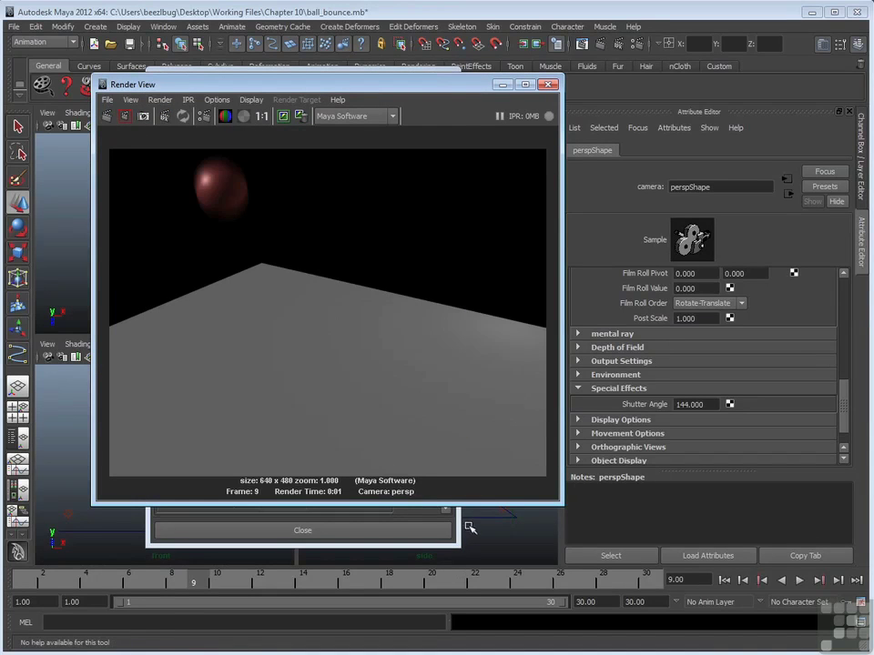
click(452, 515)
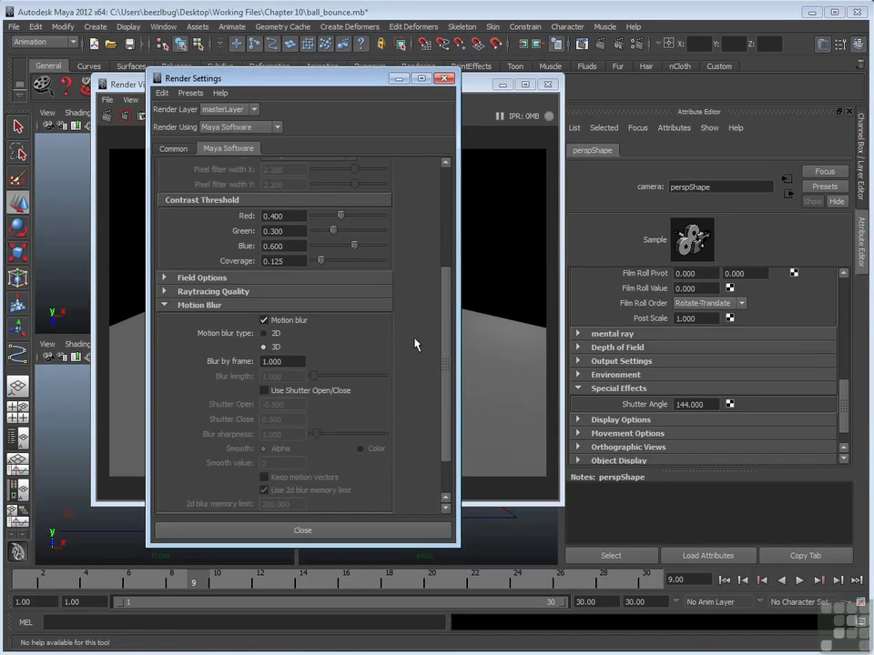
Set the Maya Software motion blur type to 2D and move Render Settings aside to show the render.
click(275, 334)
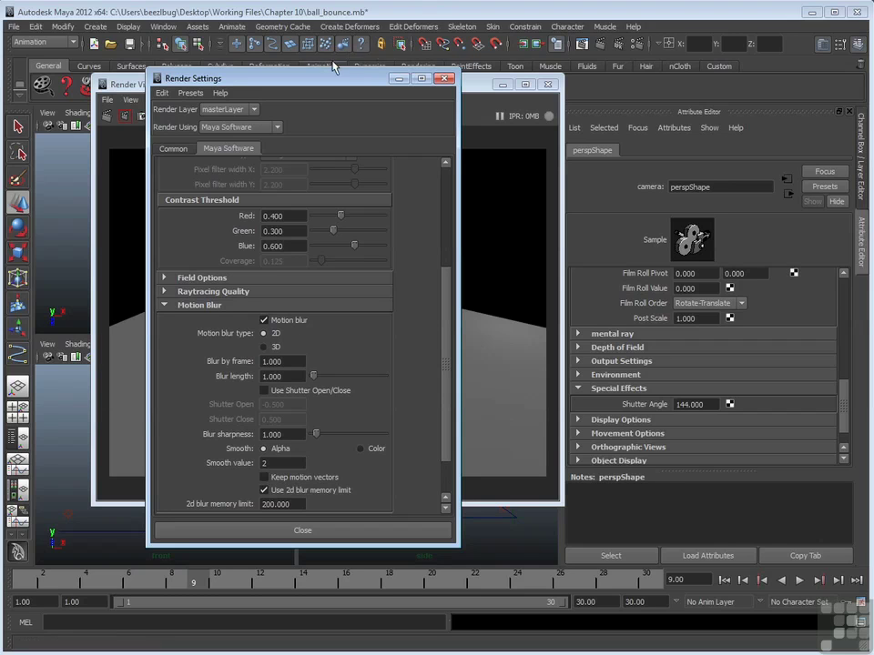
drag(318, 83, 616, 82)
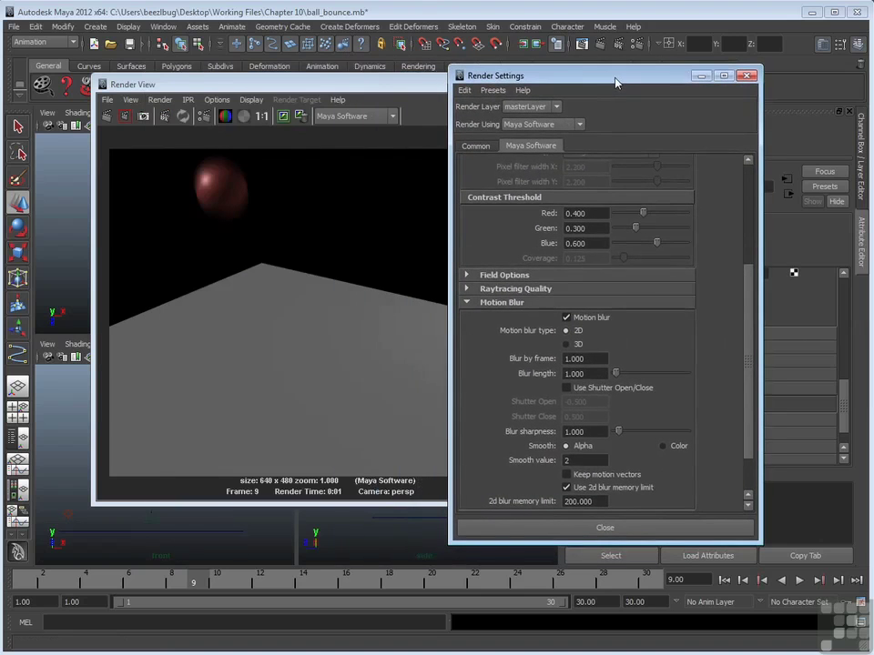
Re-render frame 9 with 2D motion blur, then bring Render Settings back to the front.
click(106, 118)
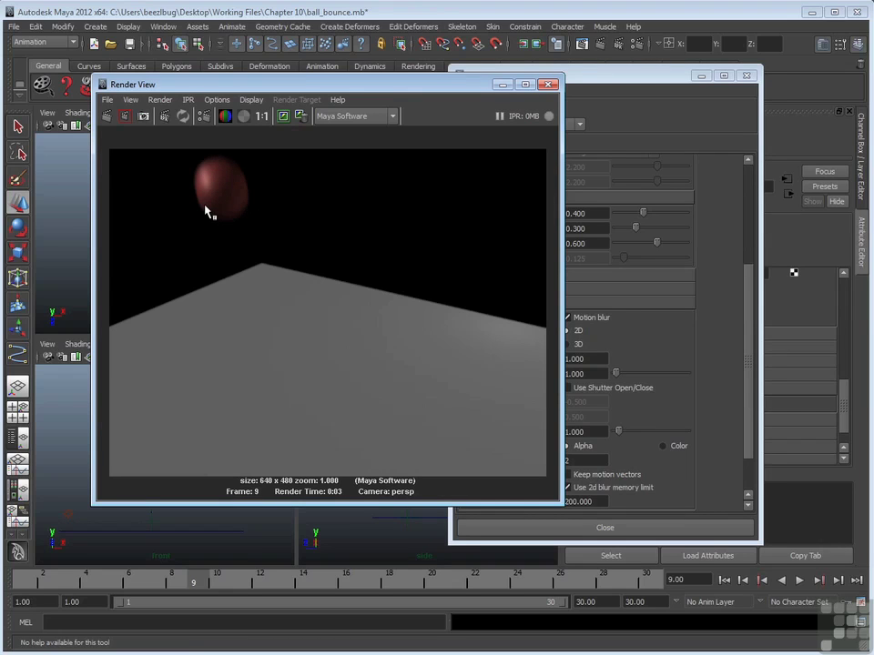
click(615, 85)
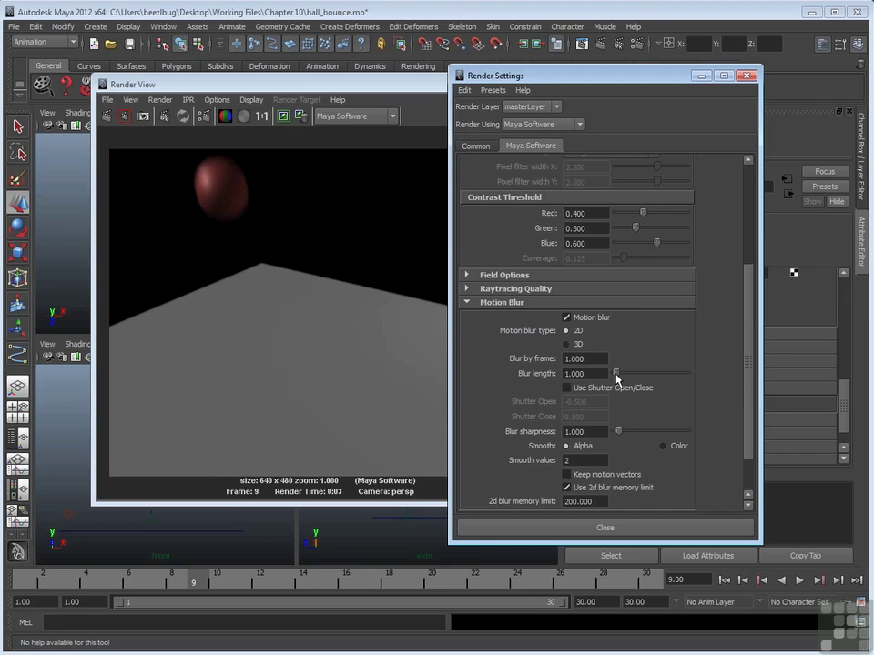
Set the 2D Blur length to 10 and re-render frame 9 to get a long streak.
drag(616, 375, 631, 371)
text(10)
key(Return)
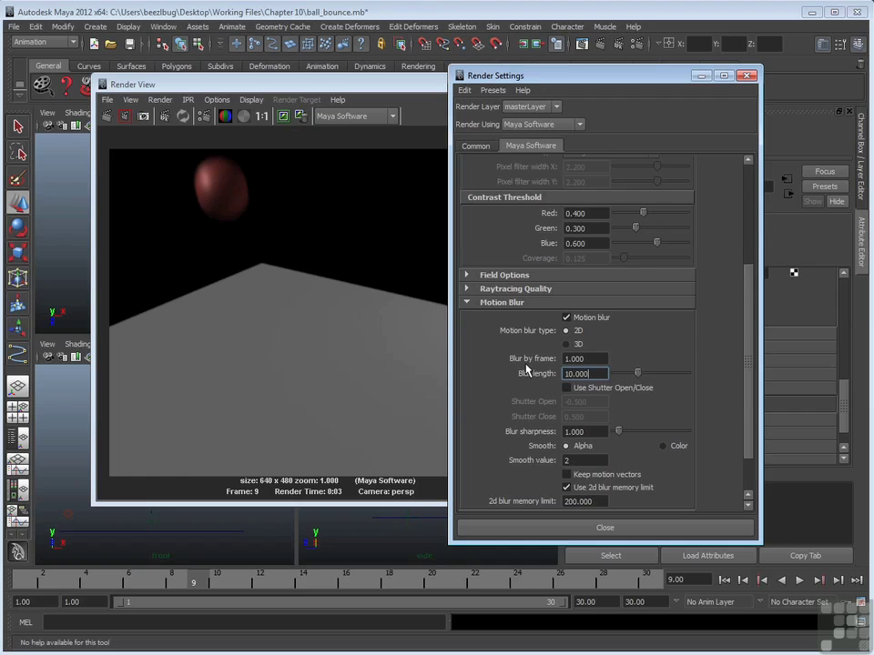
click(107, 116)
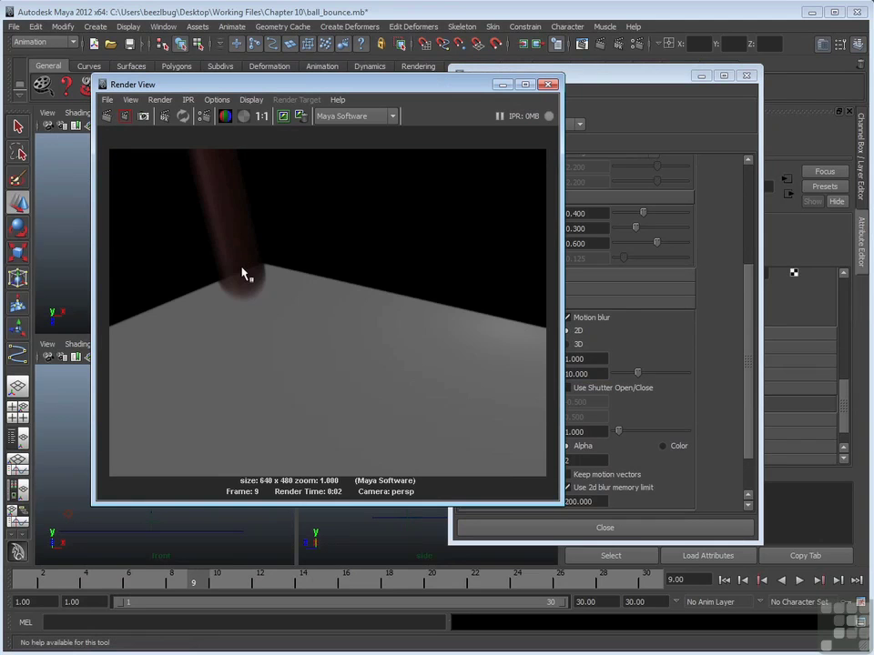
Set Blur length back to 1, leaving Use Shutter Open/Close off after toggling it.
click(622, 108)
double_click(598, 373)
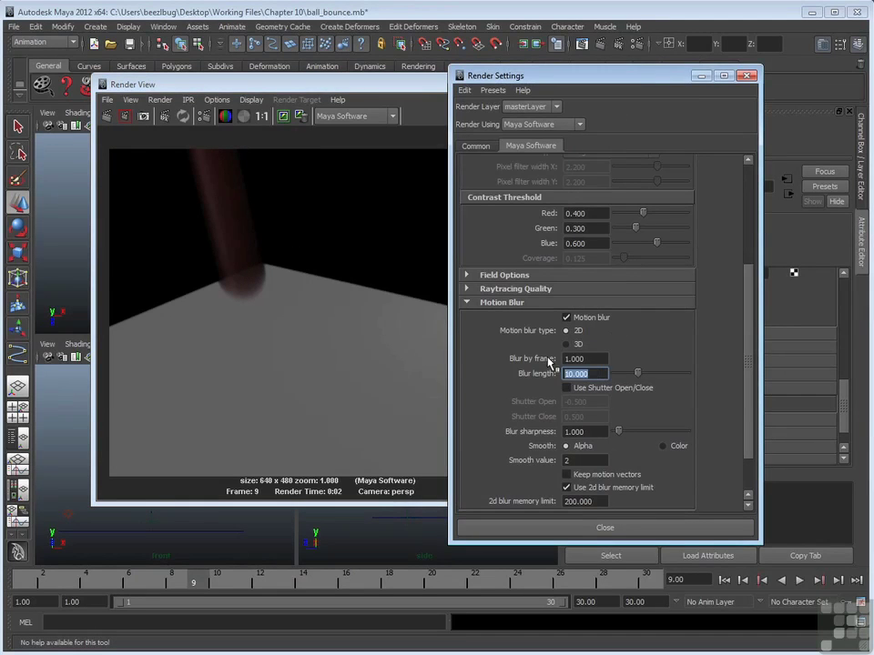
text(1)
key(Return)
click(567, 389)
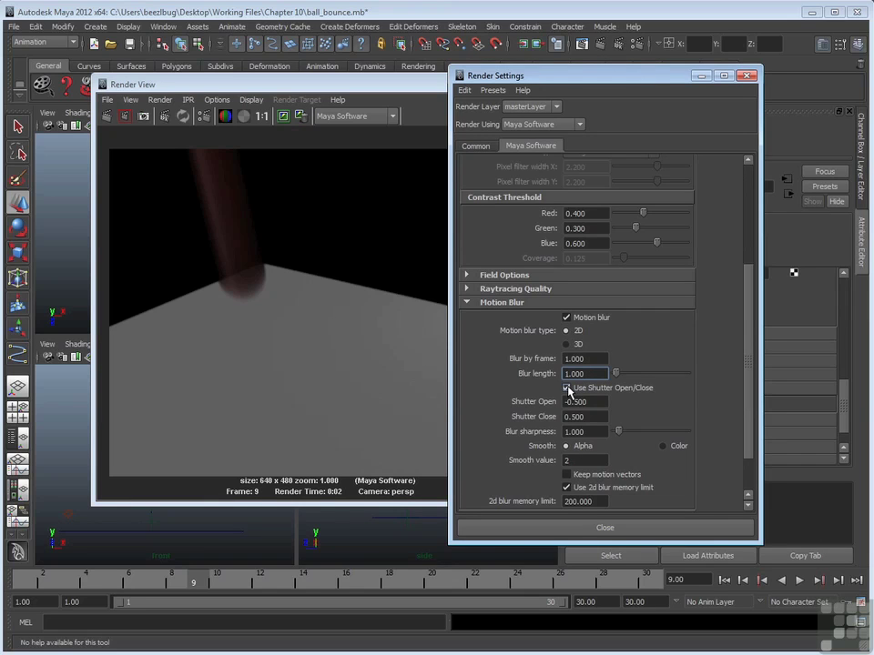
click(567, 389)
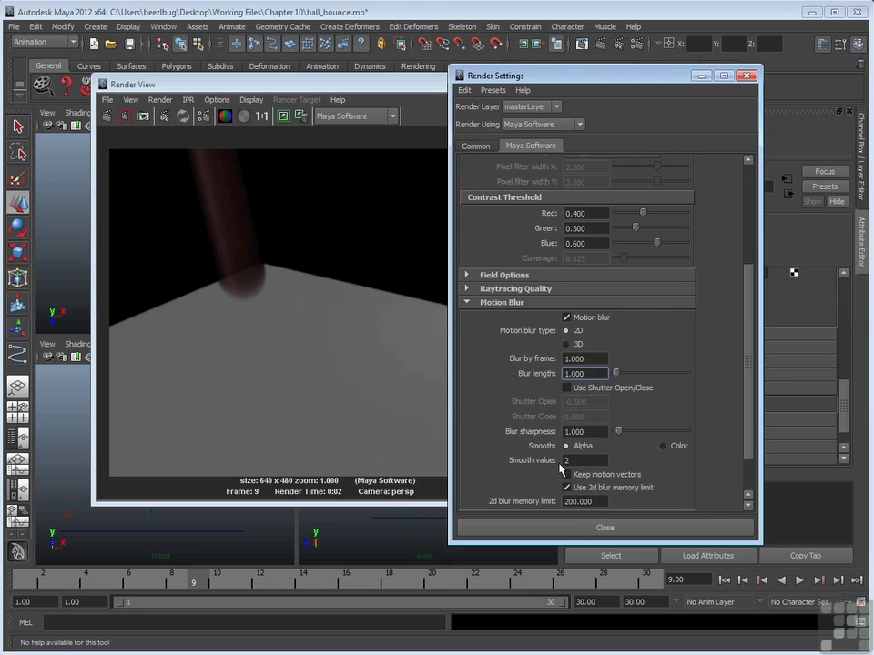
Mark a render region around the ball and test-render it at raised, then zero, blur sharpness.
drag(618, 432, 686, 434)
drag(146, 149, 321, 315)
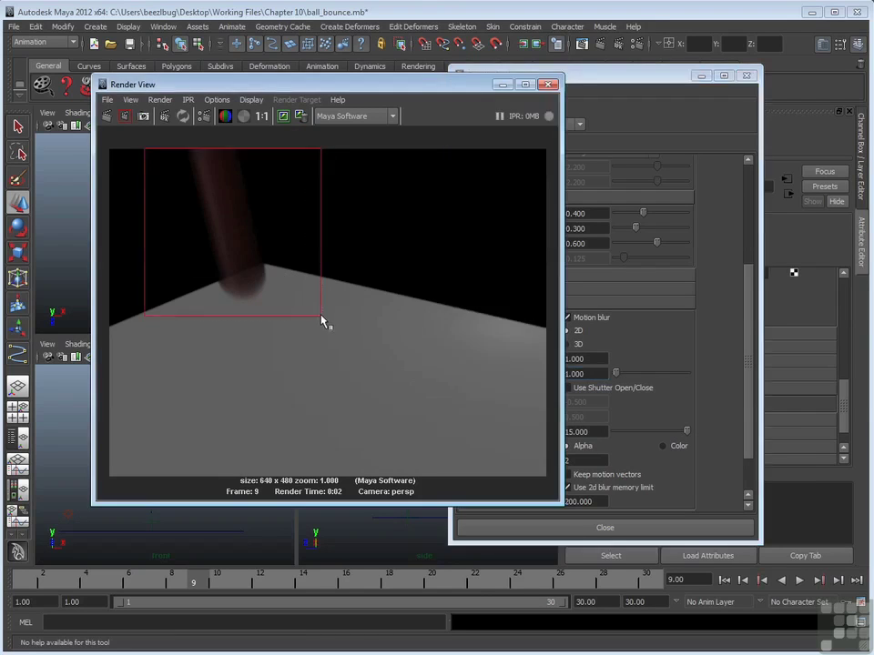
click(126, 116)
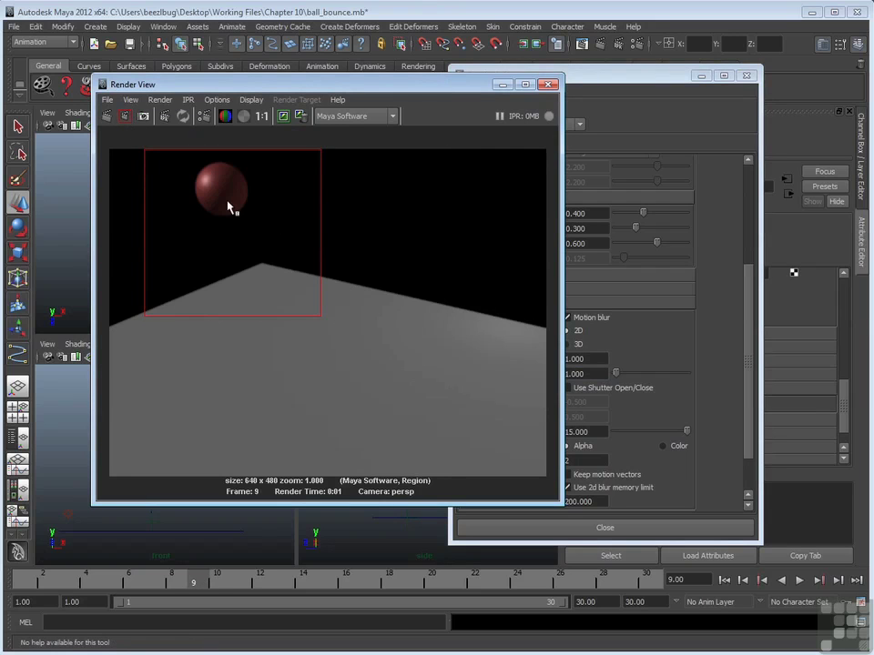
click(596, 111)
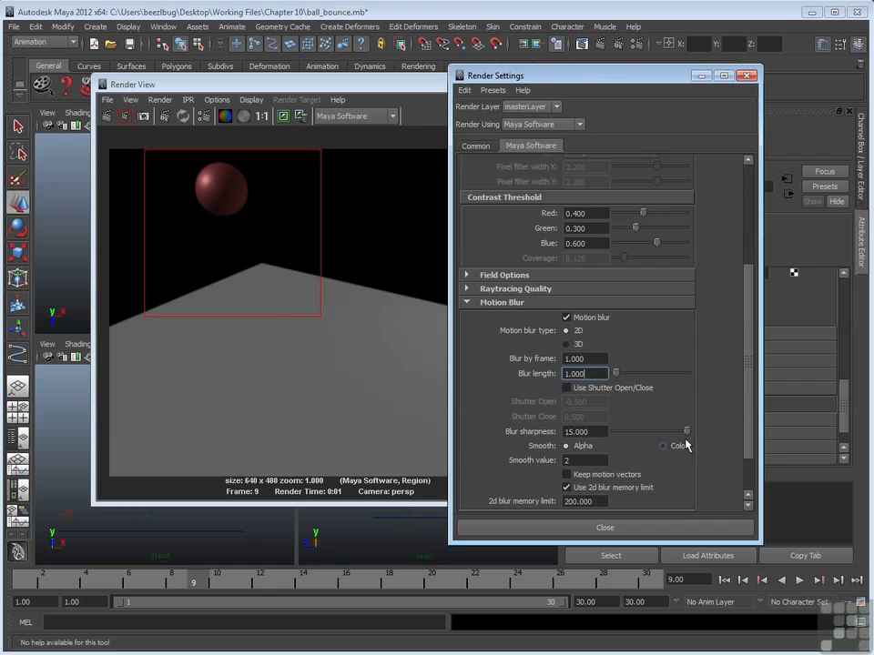
drag(687, 432, 611, 435)
click(126, 115)
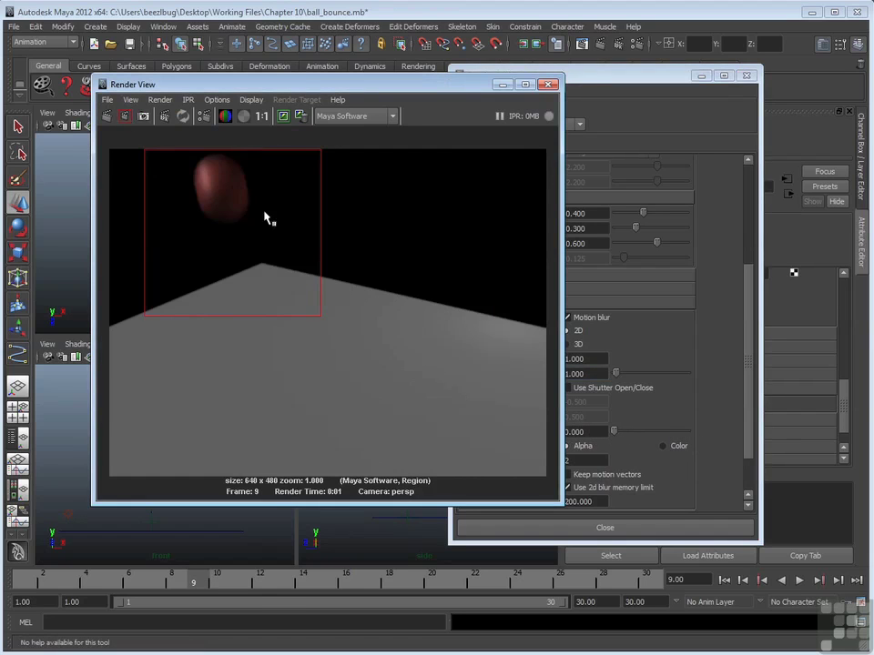
Render the region at blur sharpness 5.187, then set Blur sharpness back to 1.
click(453, 70)
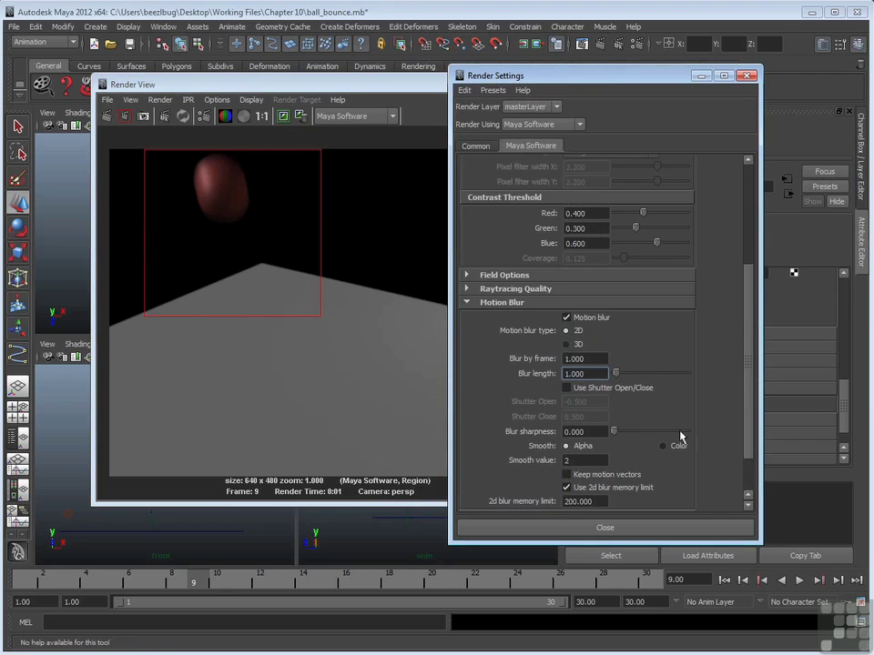
drag(613, 432, 639, 434)
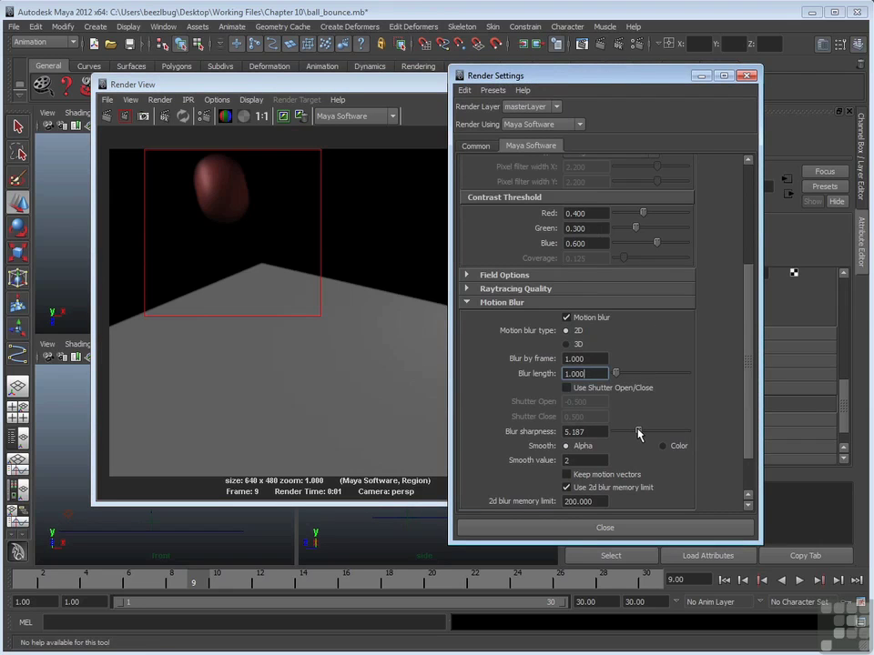
click(125, 115)
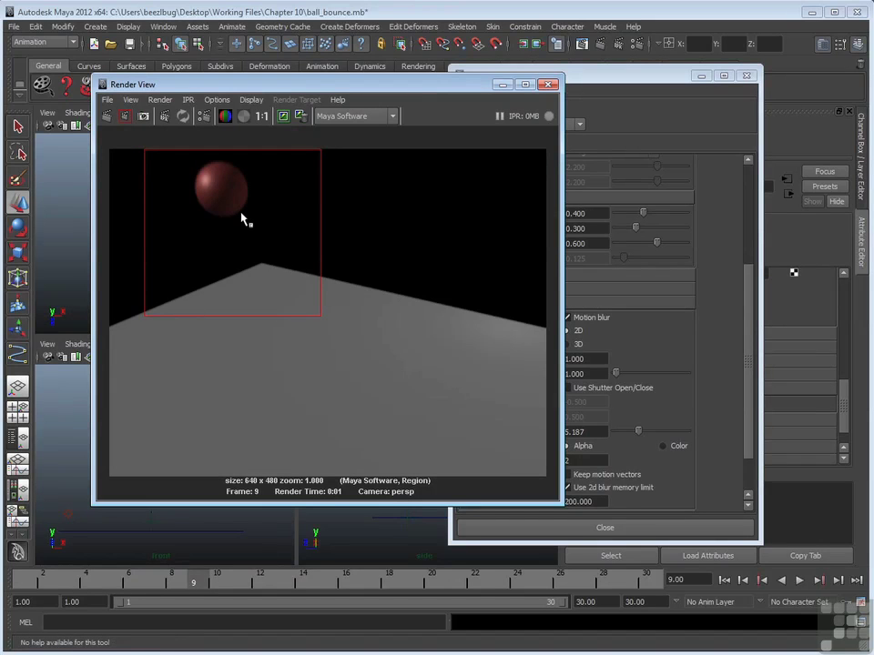
click(601, 84)
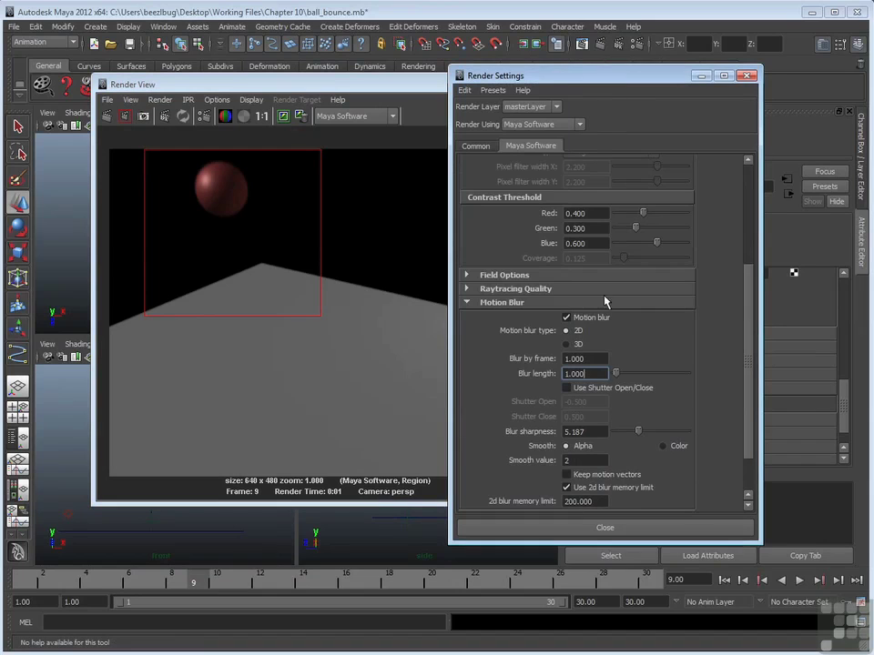
double_click(571, 431)
text(1)
key(Return)
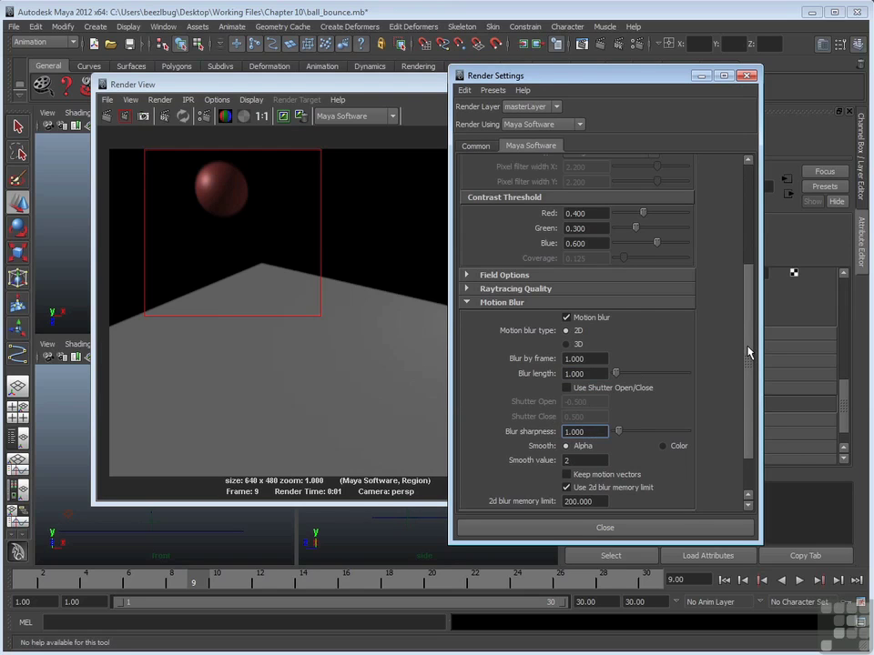
Switch the renderer to mental ray and scroll its Quality settings down to Motion Blur.
drag(748, 354, 744, 393)
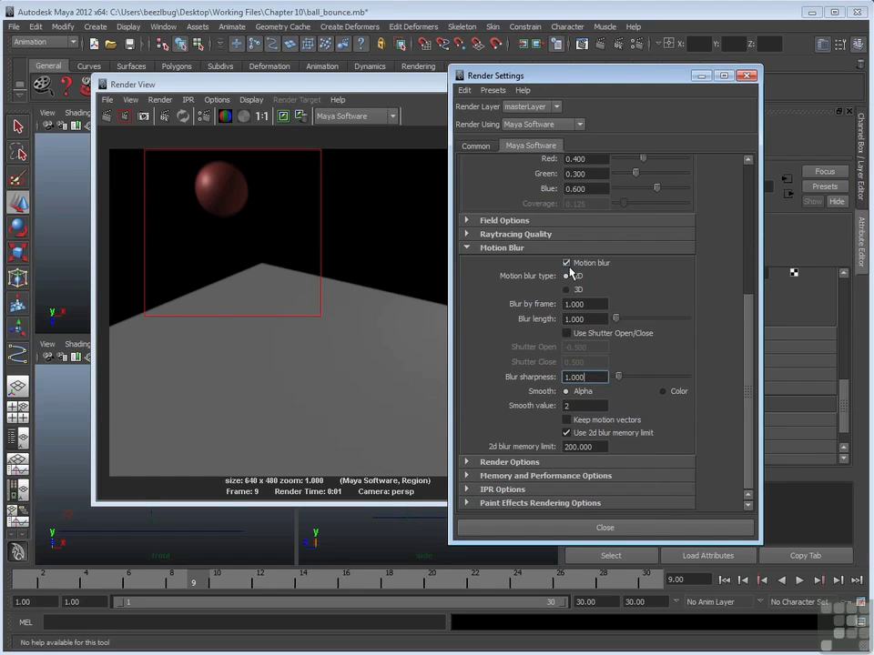
click(579, 125)
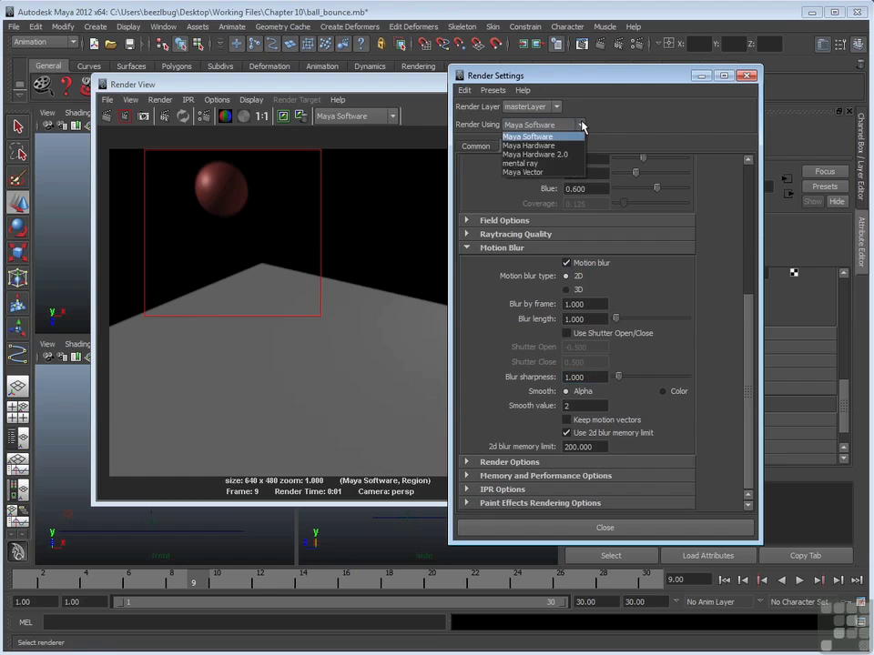
click(540, 164)
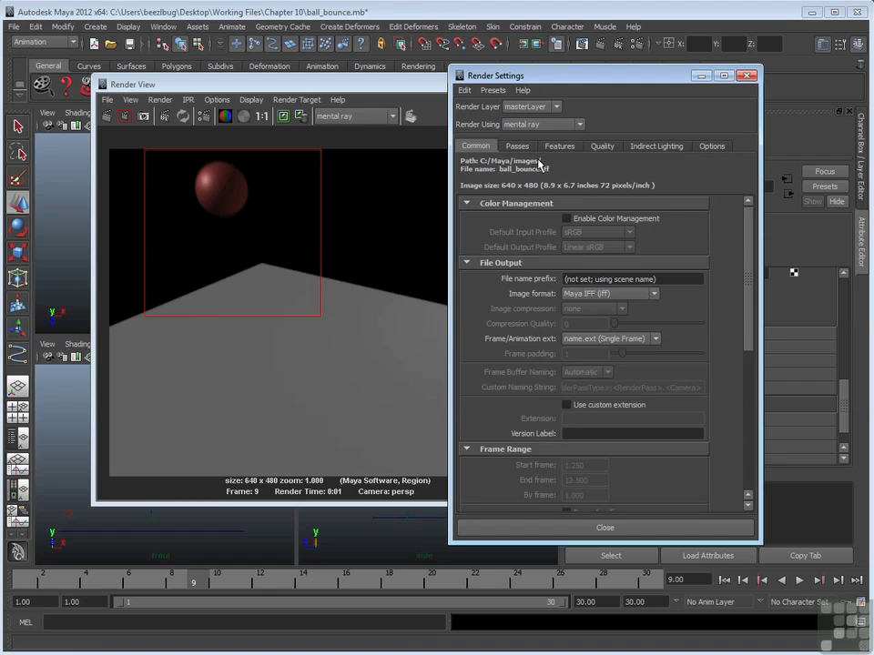
click(604, 148)
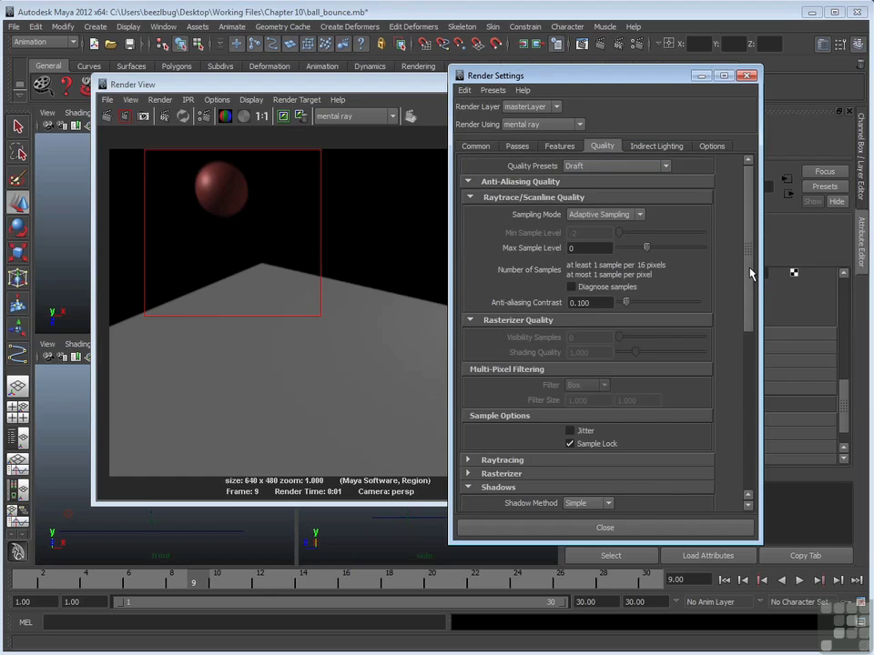
drag(749, 273, 750, 406)
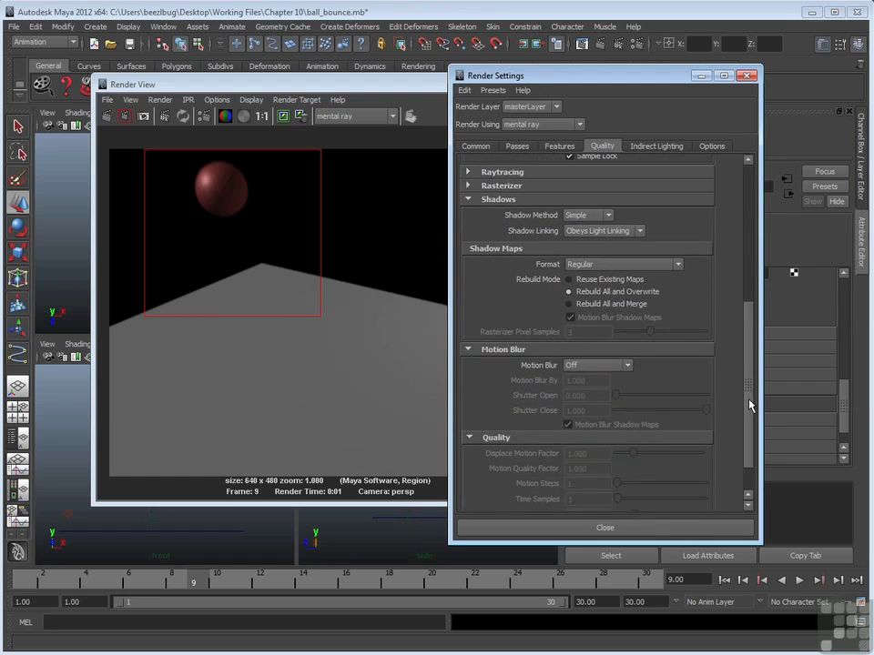
Change the mental ray Motion Blur mode from Off to Full.
click(629, 365)
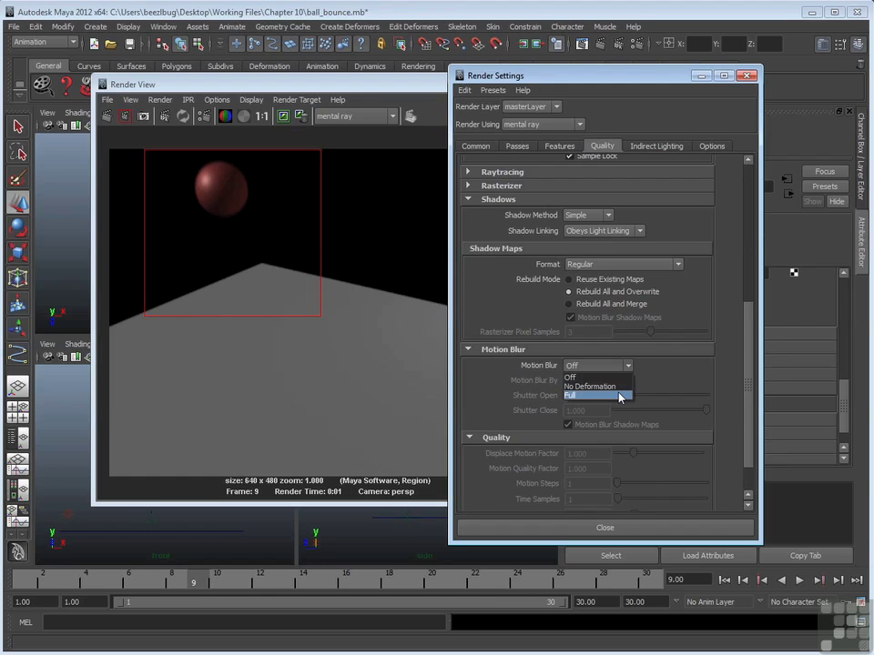
click(615, 397)
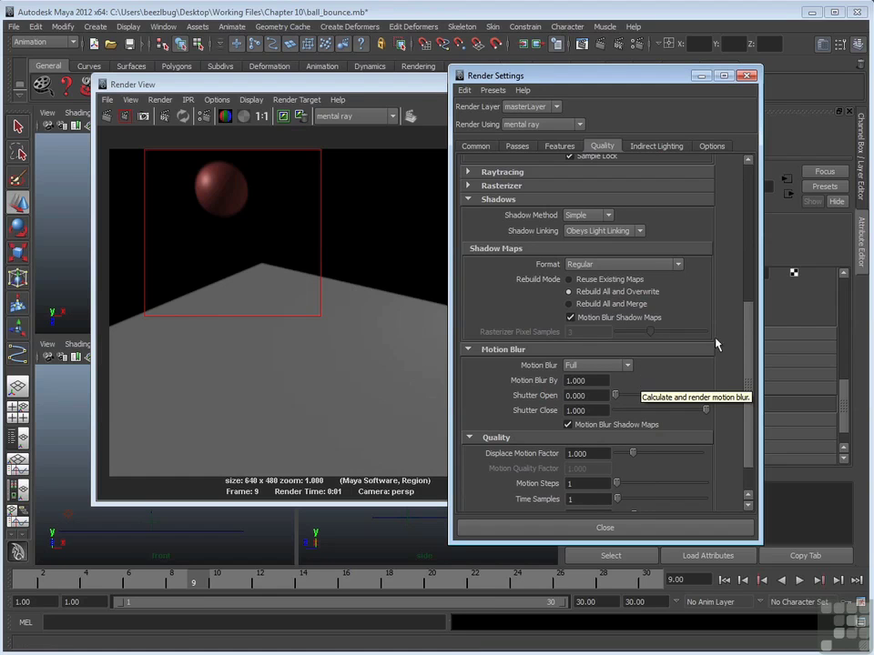
drag(747, 325, 751, 337)
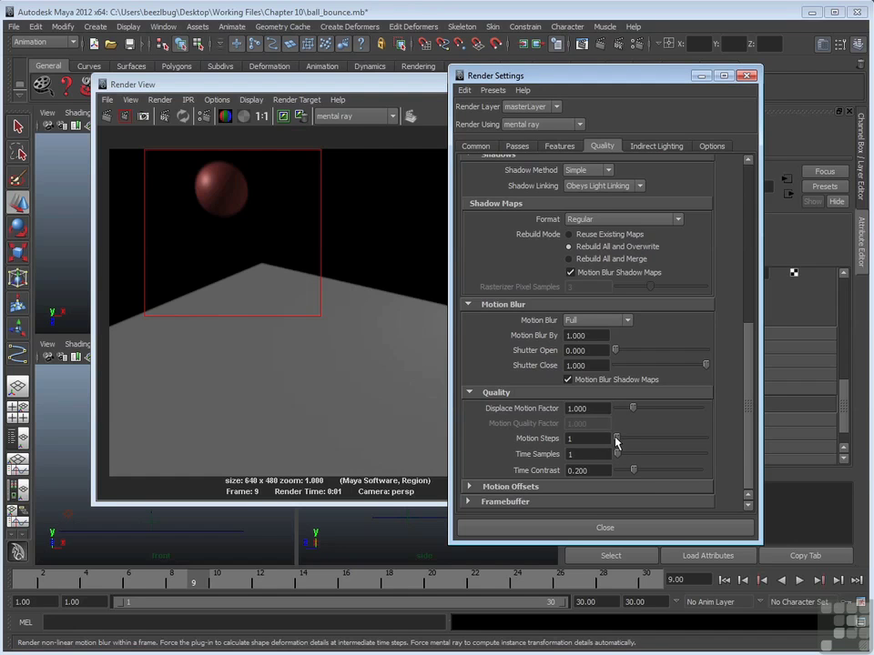
Set mental ray Motion Steps to 15 and Time Samples to 20.
drag(616, 439, 722, 449)
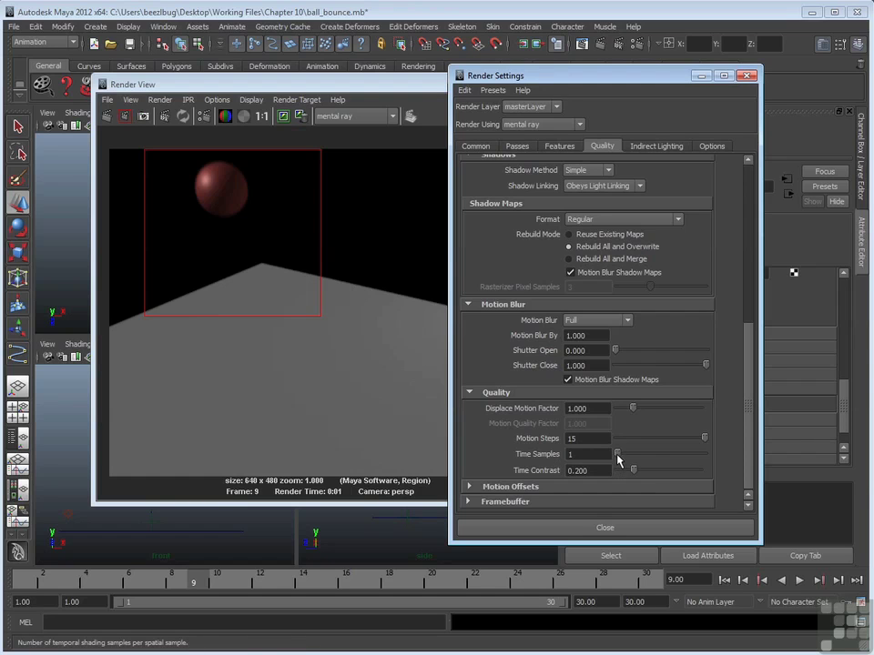
drag(617, 454, 715, 460)
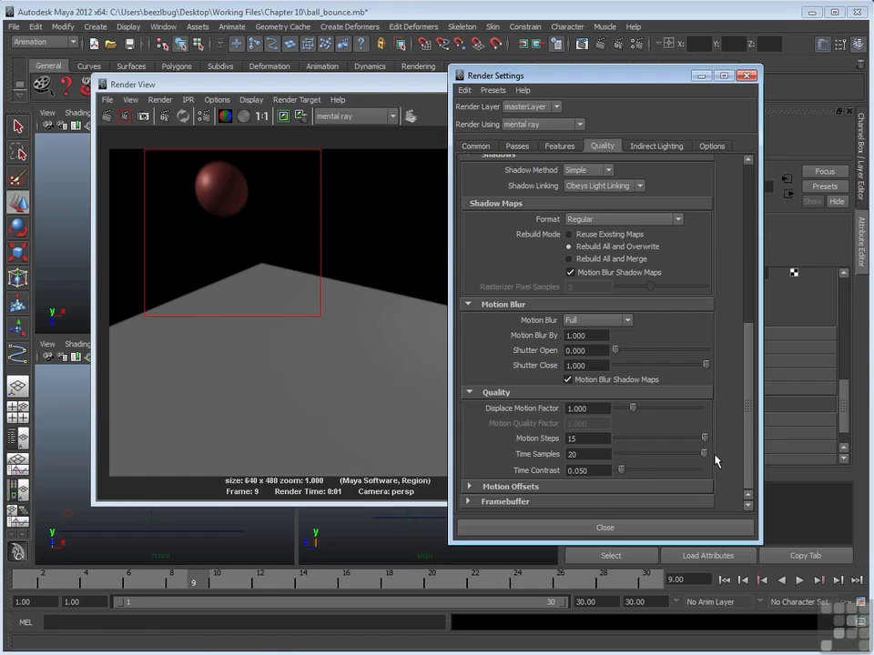
Render the ball's marked region with mental ray, then bring Render Settings back to front.
click(128, 117)
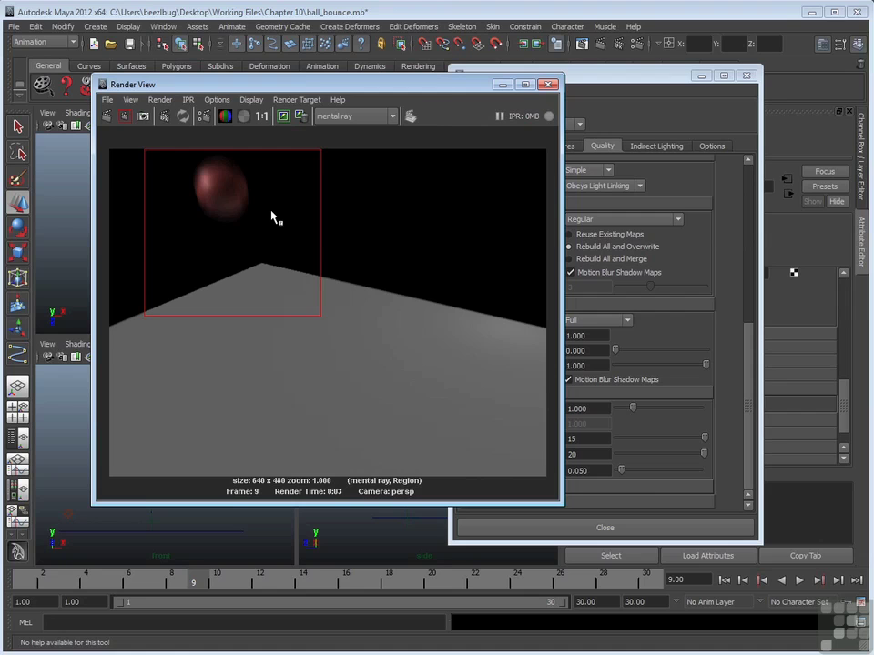
click(600, 76)
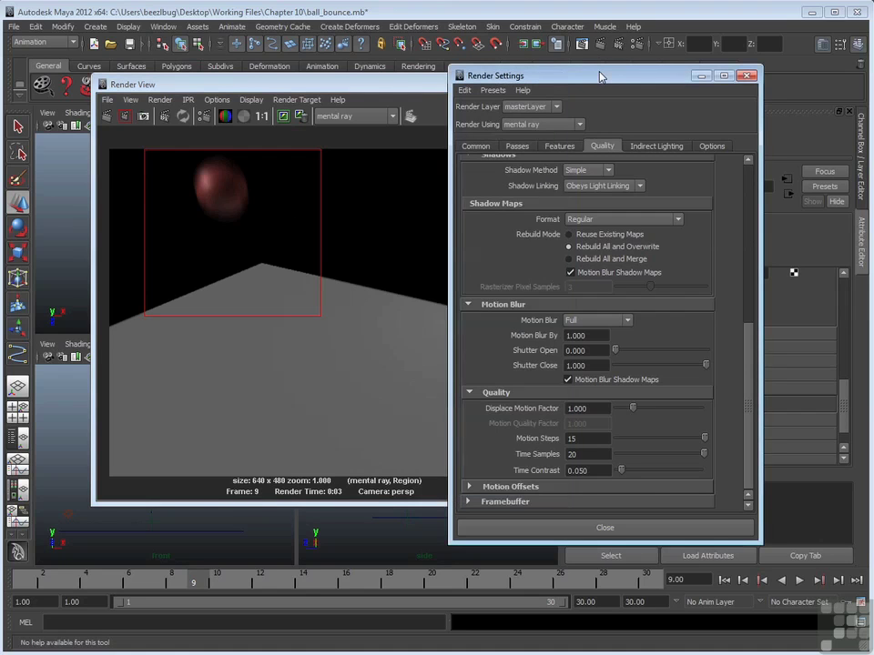